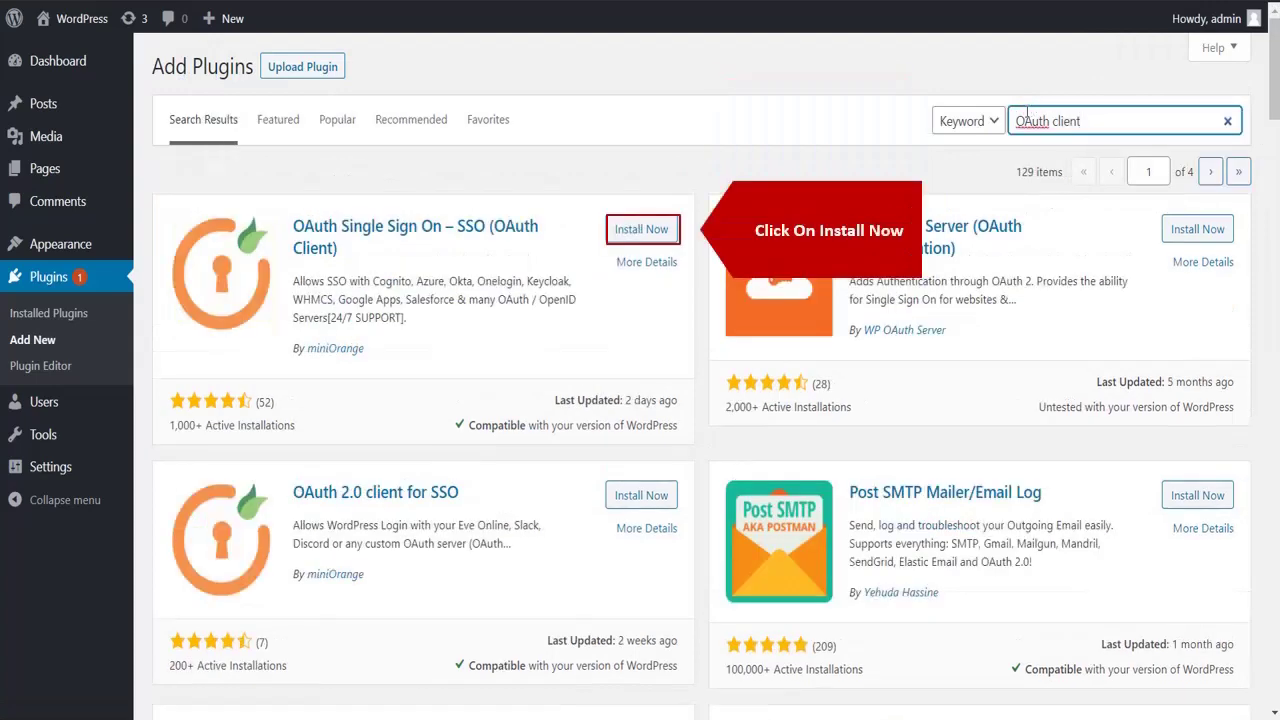
# Install and activate the OAuth Single Sign On – SSO (OAuth Client) plugin from the 'OAuth client' results.
pyautogui.click(637, 229)
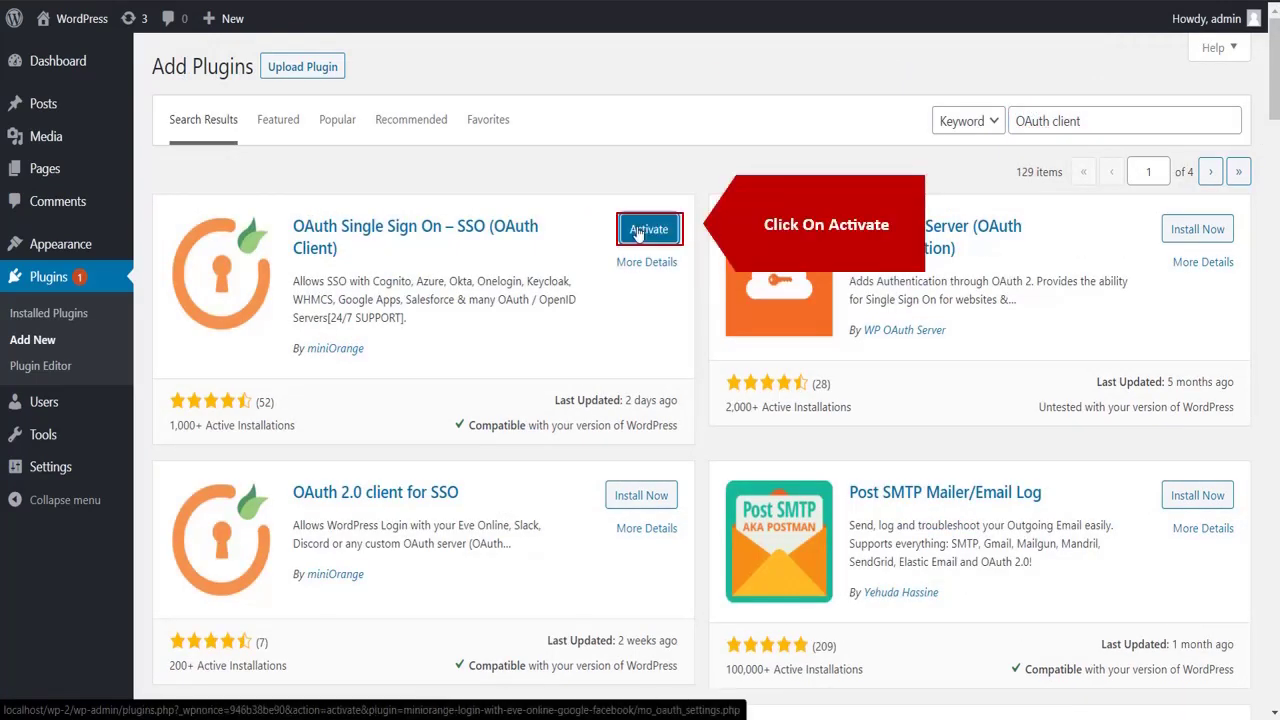
pyautogui.click(637, 230)
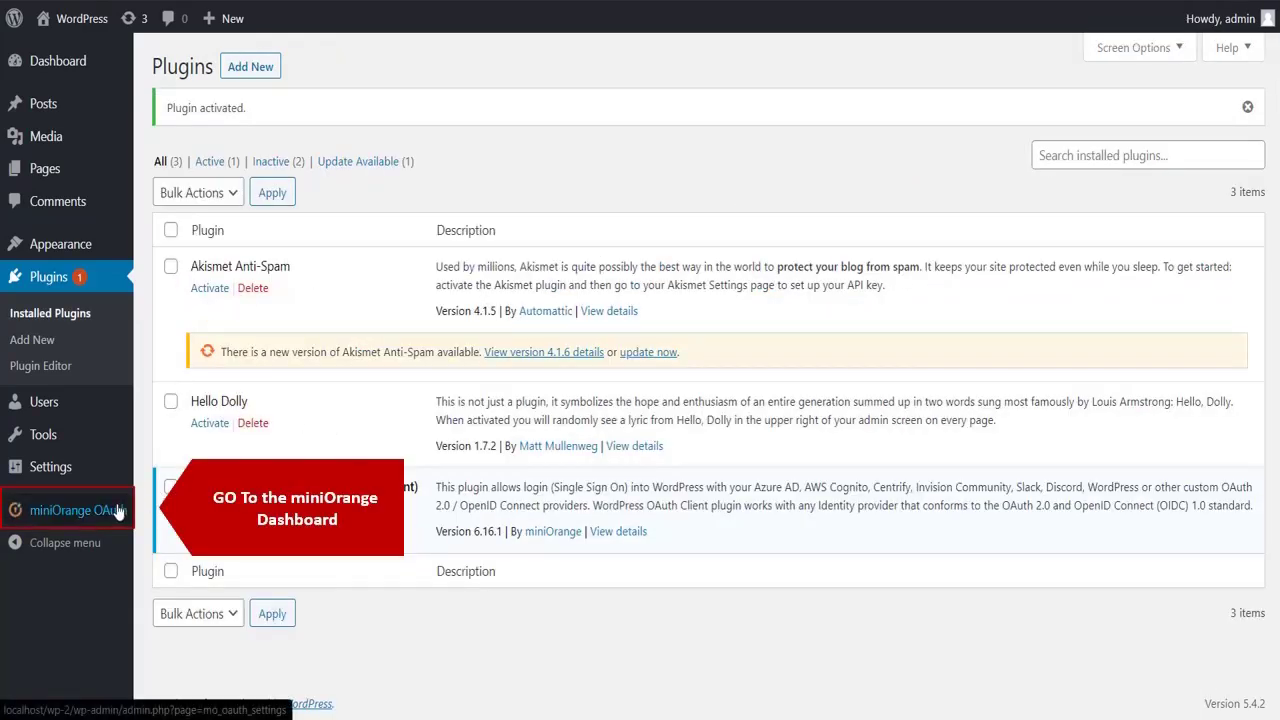
# In miniOrange OAuth, search 'key', choose the Keycloak application and keep 'keycloak' as App Name.
pyautogui.click(113, 512)
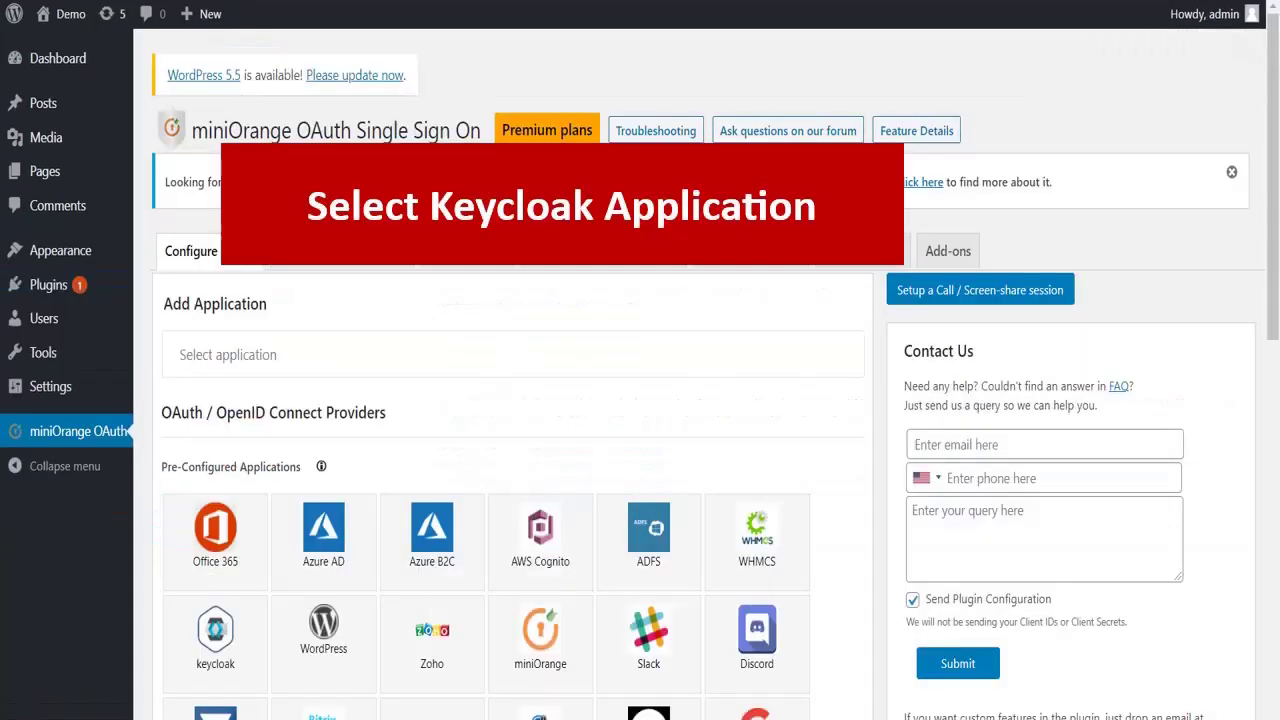
pyautogui.click(207, 366)
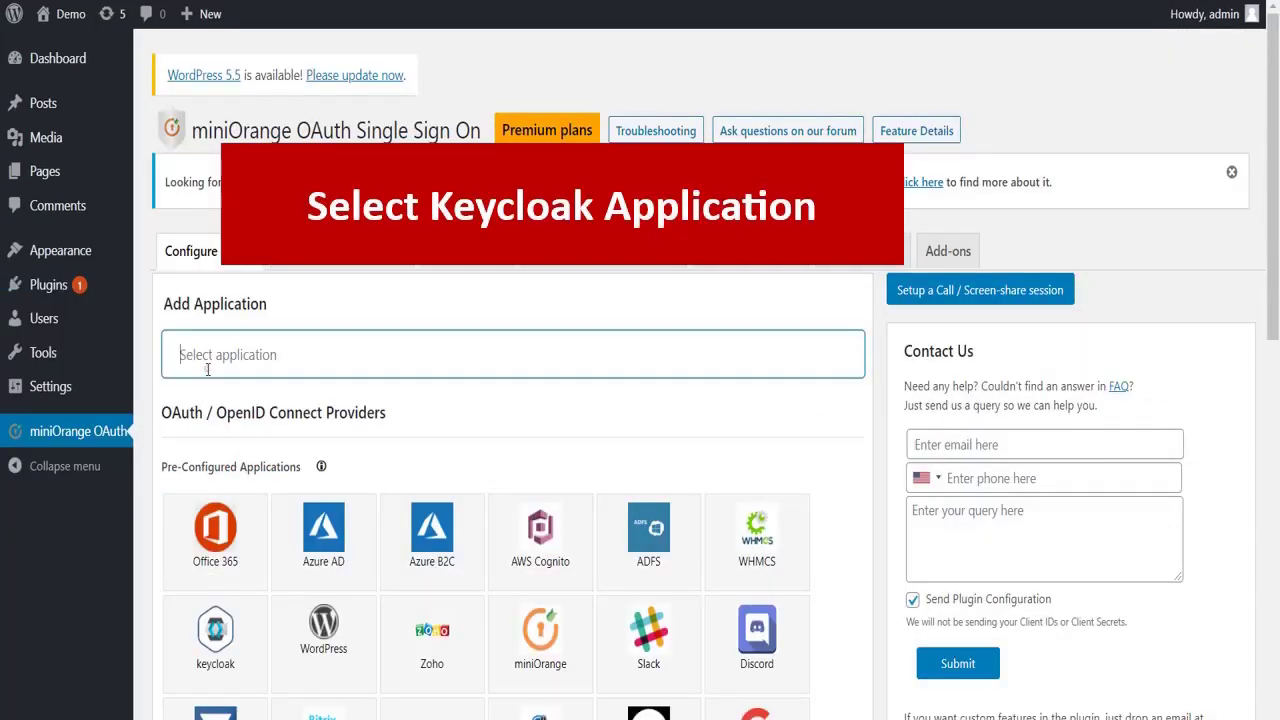
pyautogui.write('keycloak')
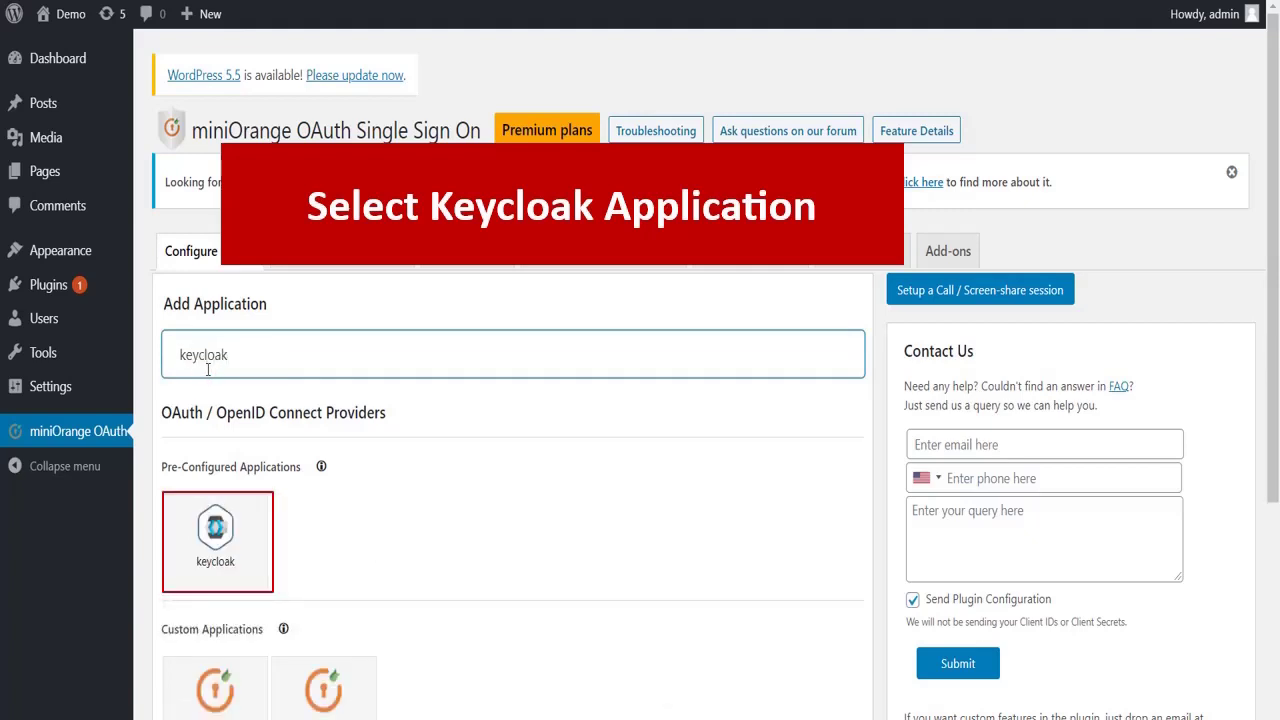
pyautogui.click(210, 535)
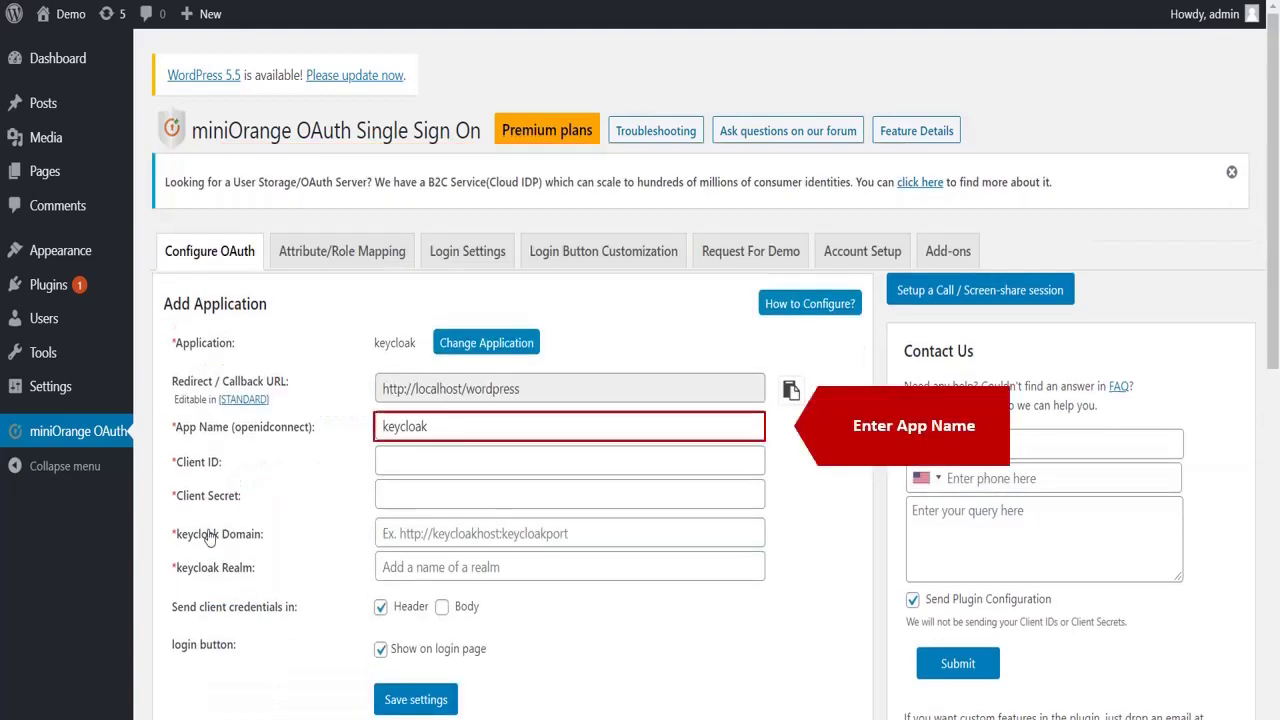
pyautogui.click(434, 428)
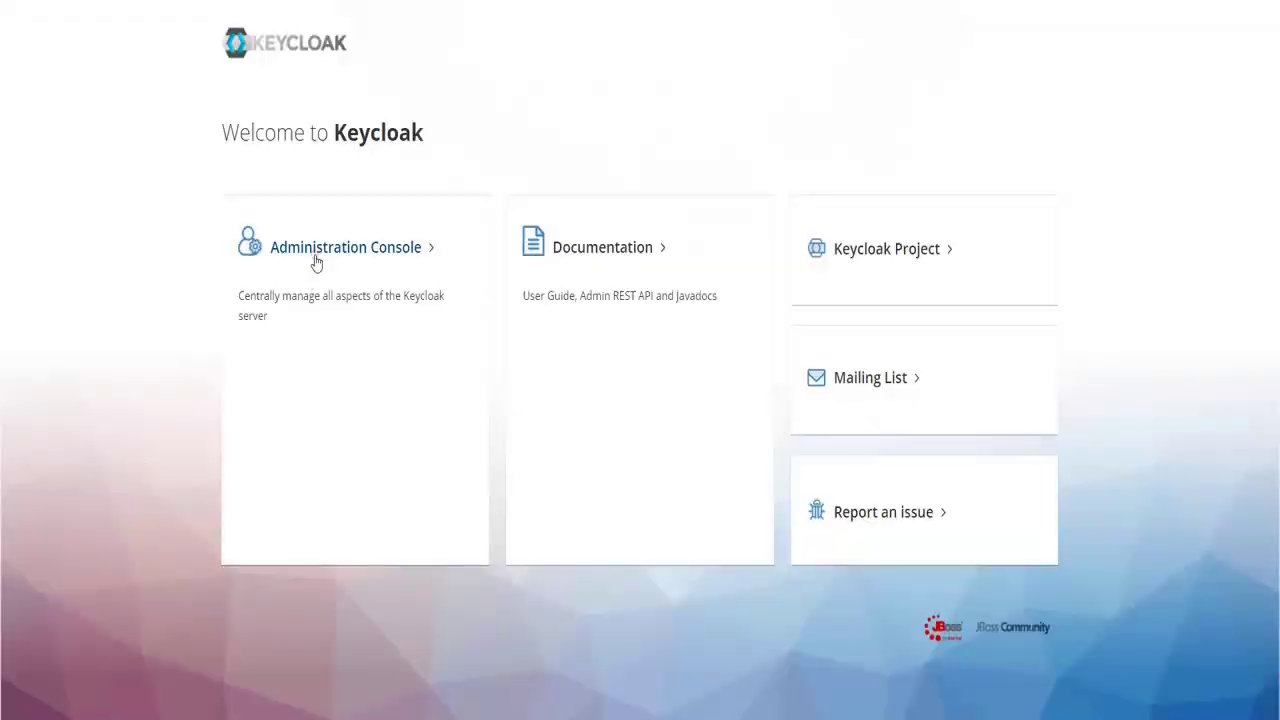
# Log in to the Keycloak administration console with the admin username and password.
pyautogui.click(277, 260)
pyautogui.write('aran')
pyautogui.click(476, 399)
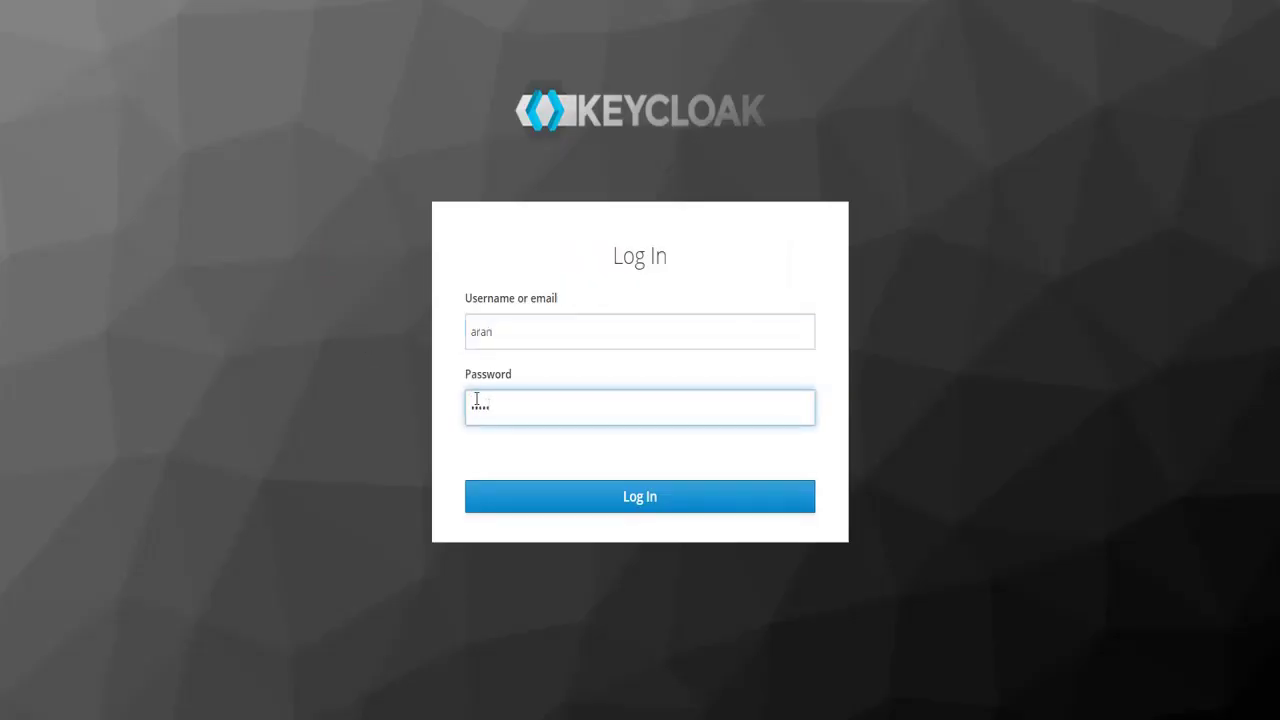
pyautogui.click(521, 497)
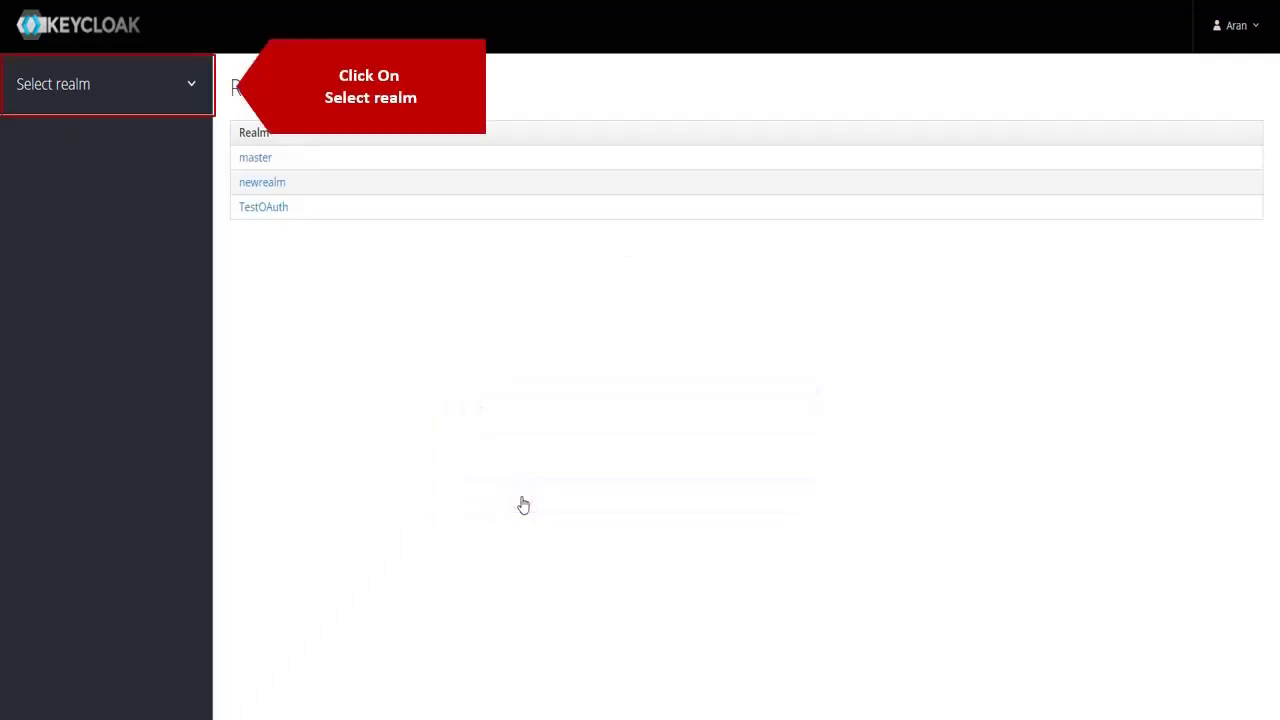
# Add a new enabled realm named 'Realm'.
pyautogui.click(199, 84)
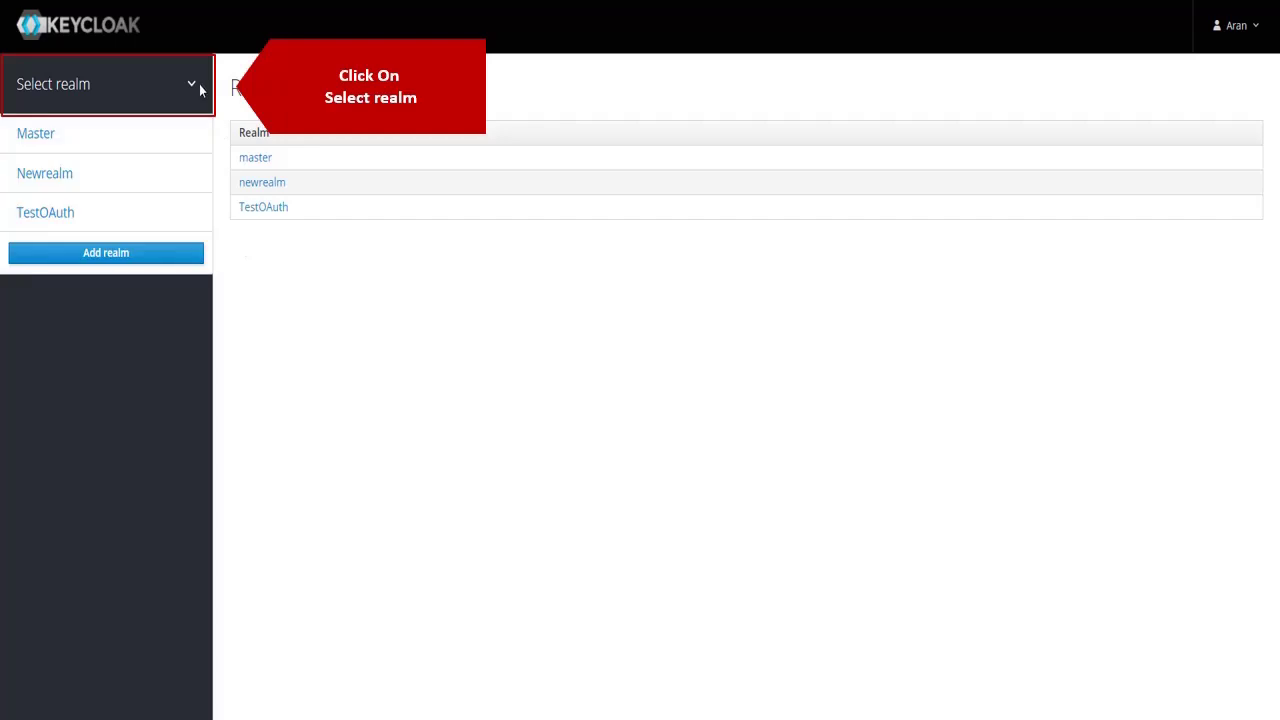
pyautogui.click(147, 256)
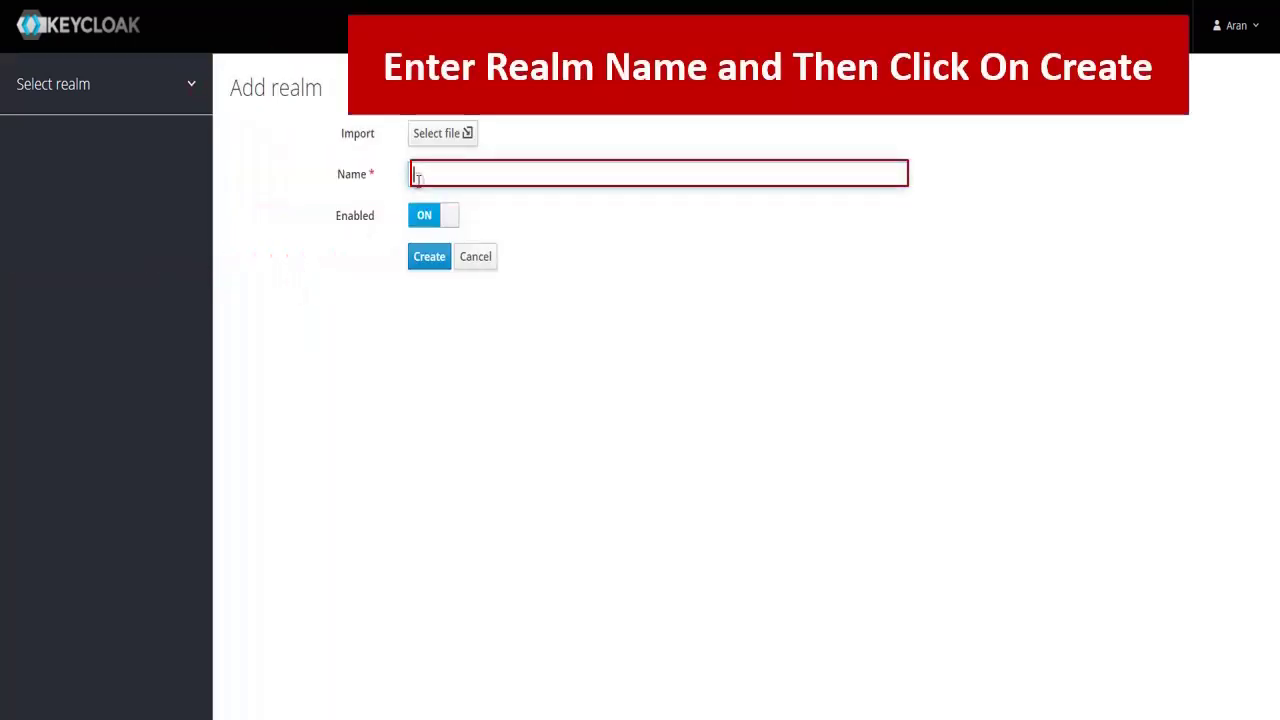
pyautogui.click(418, 180)
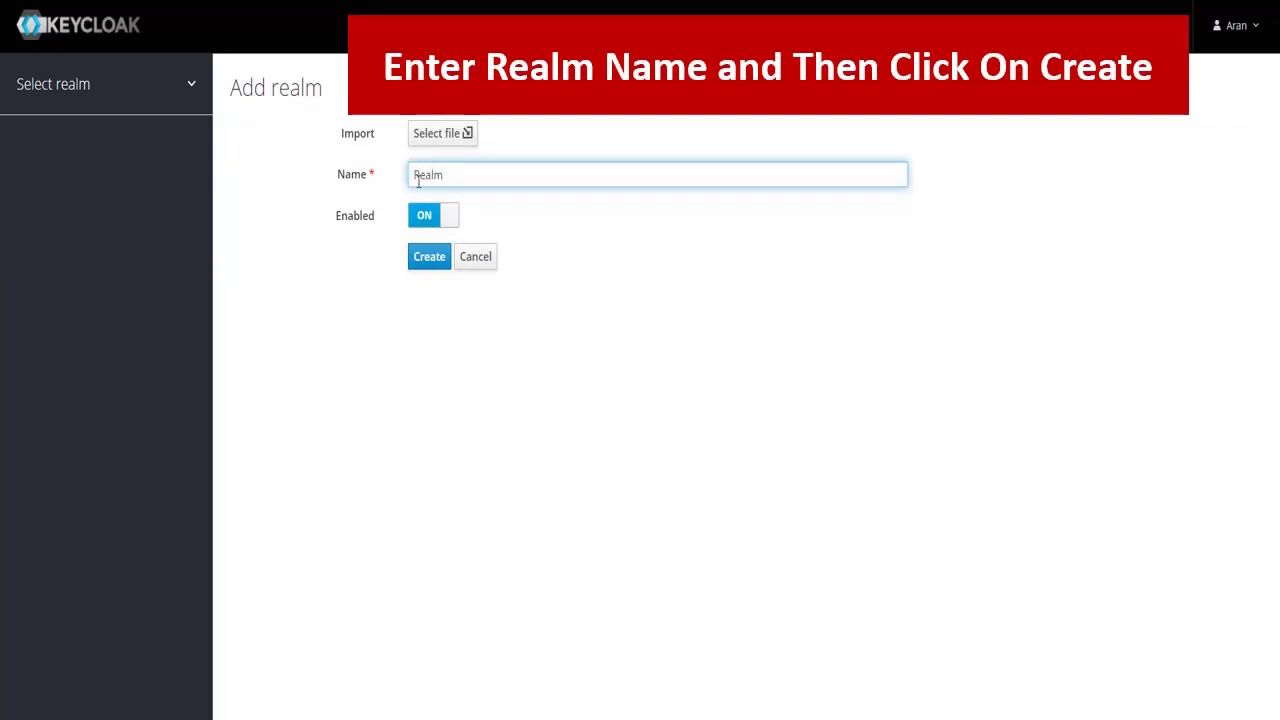
pyautogui.click(429, 258)
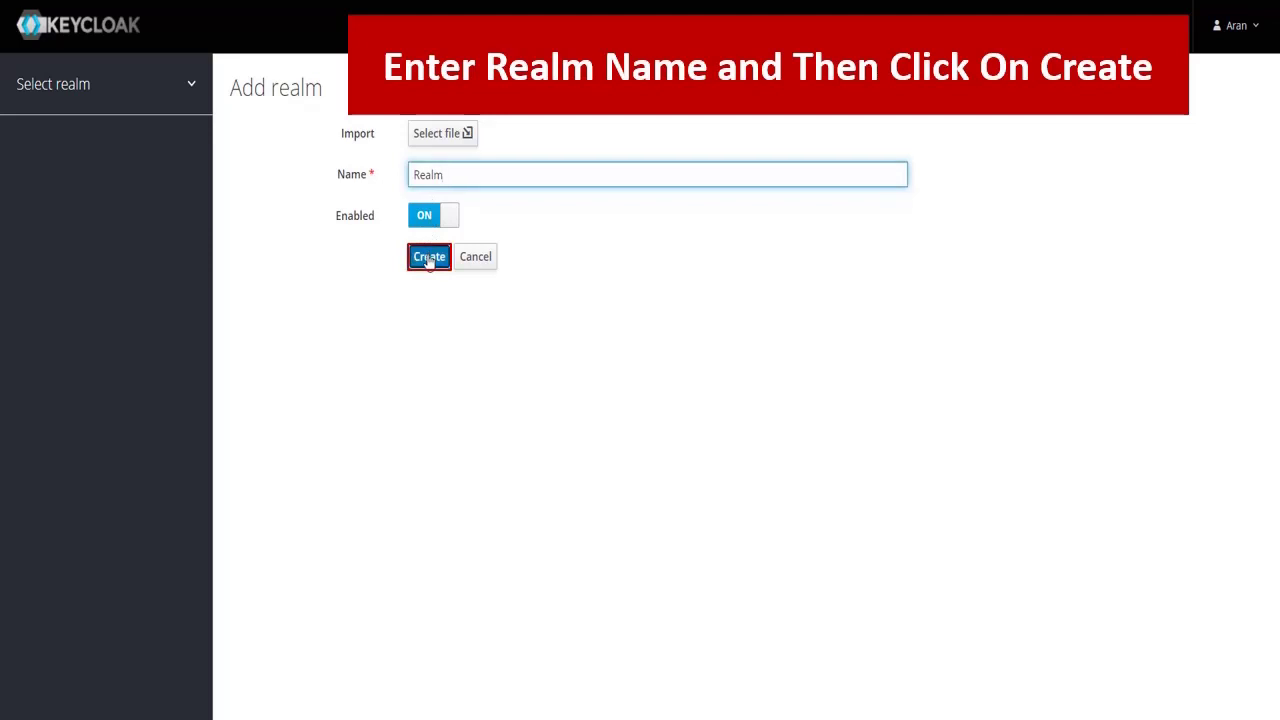
pyautogui.click(429, 258)
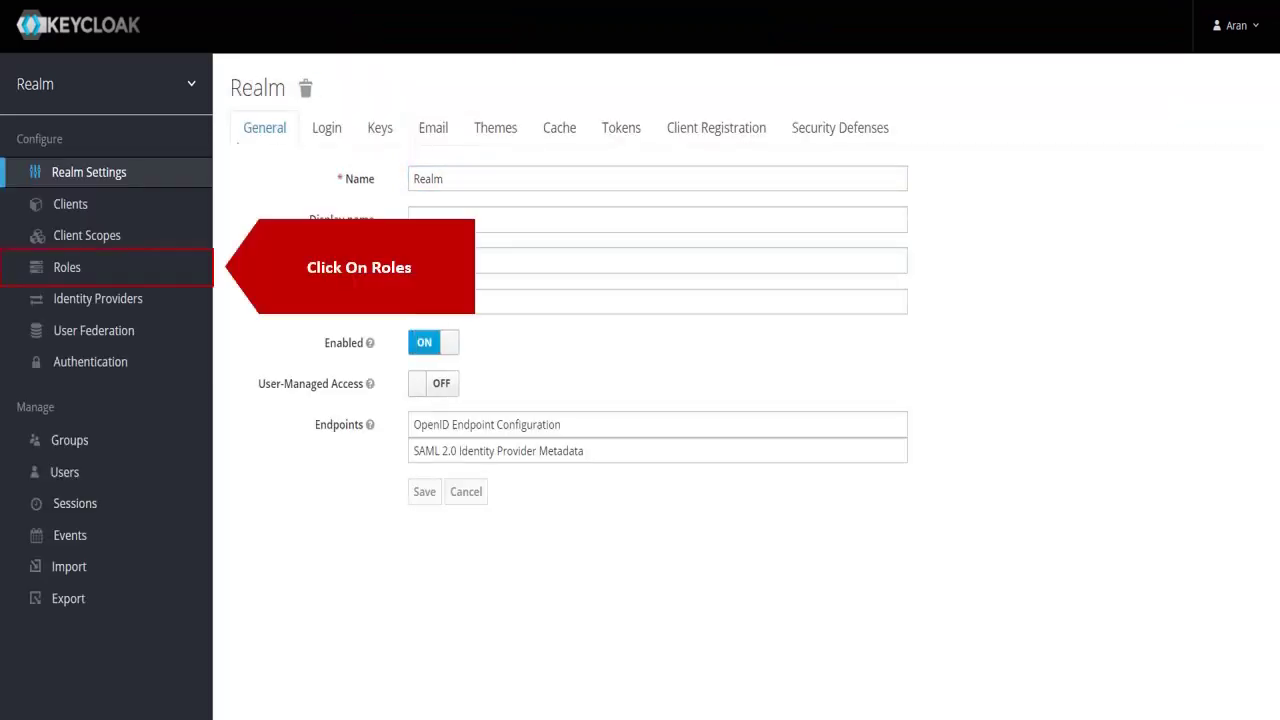
# Create and save a realm role named 'editor'.
pyautogui.click(184, 266)
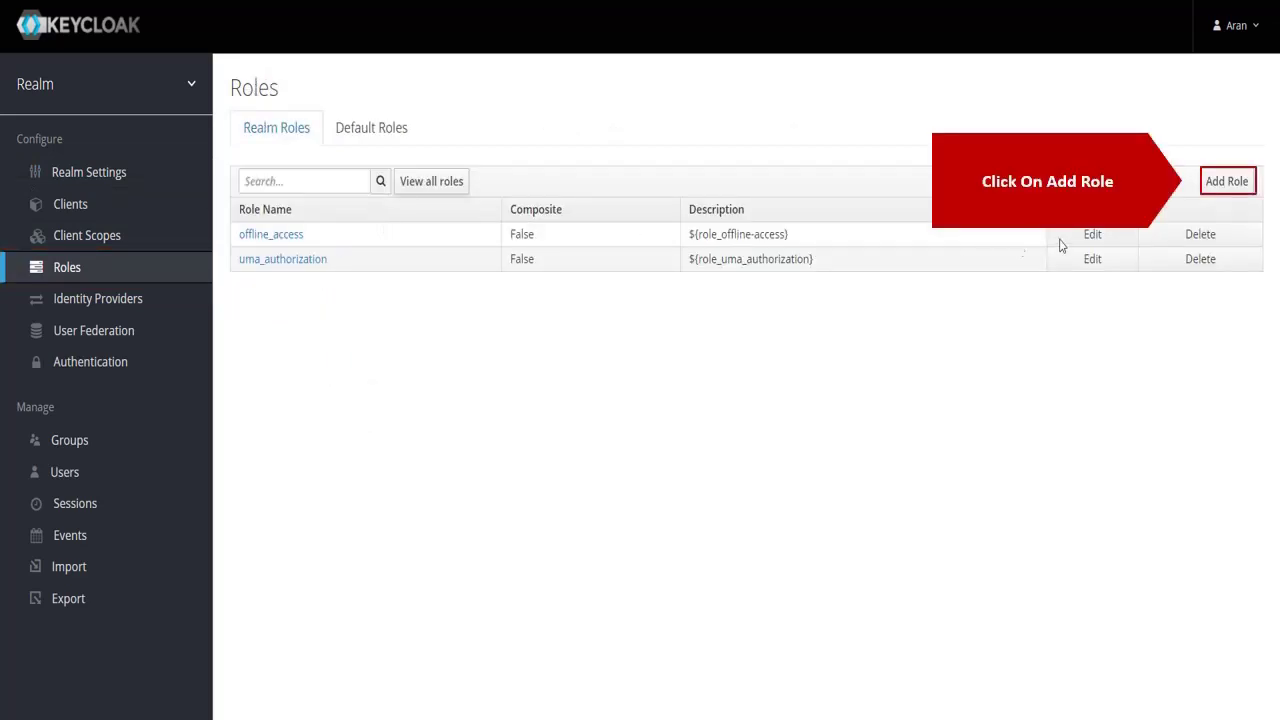
pyautogui.click(1221, 186)
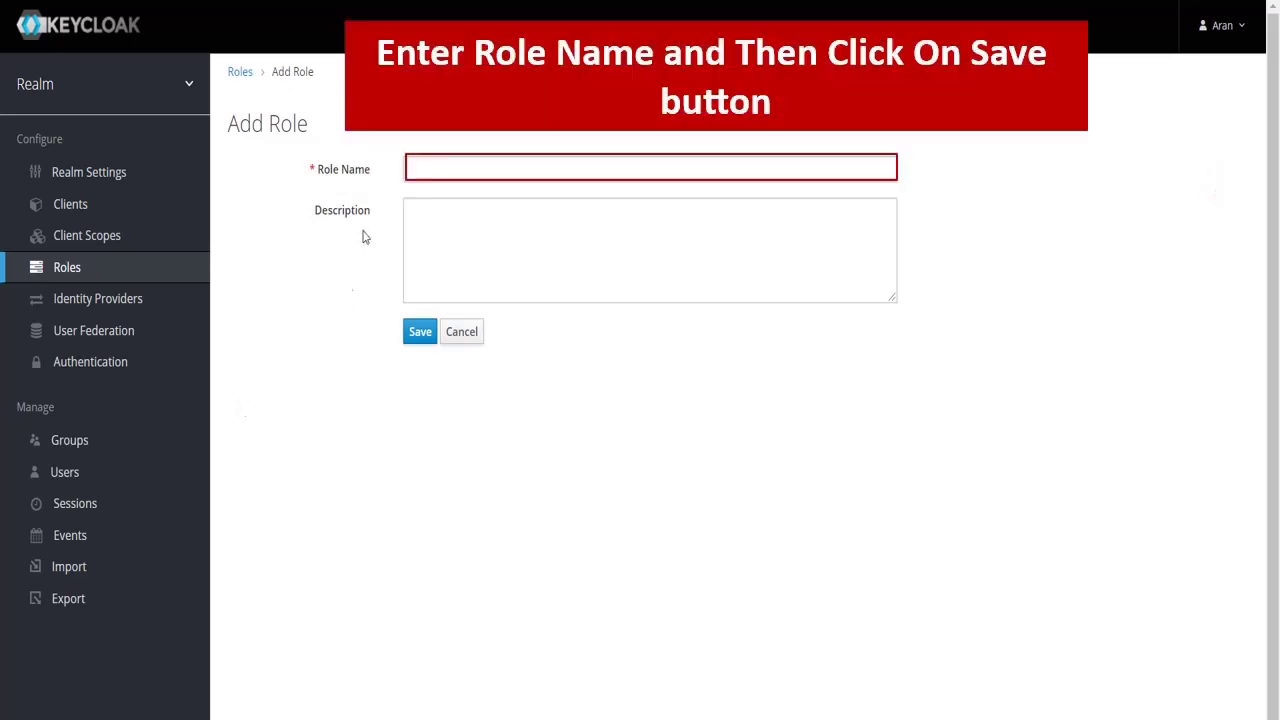
pyautogui.click(420, 171)
pyautogui.write('ed')
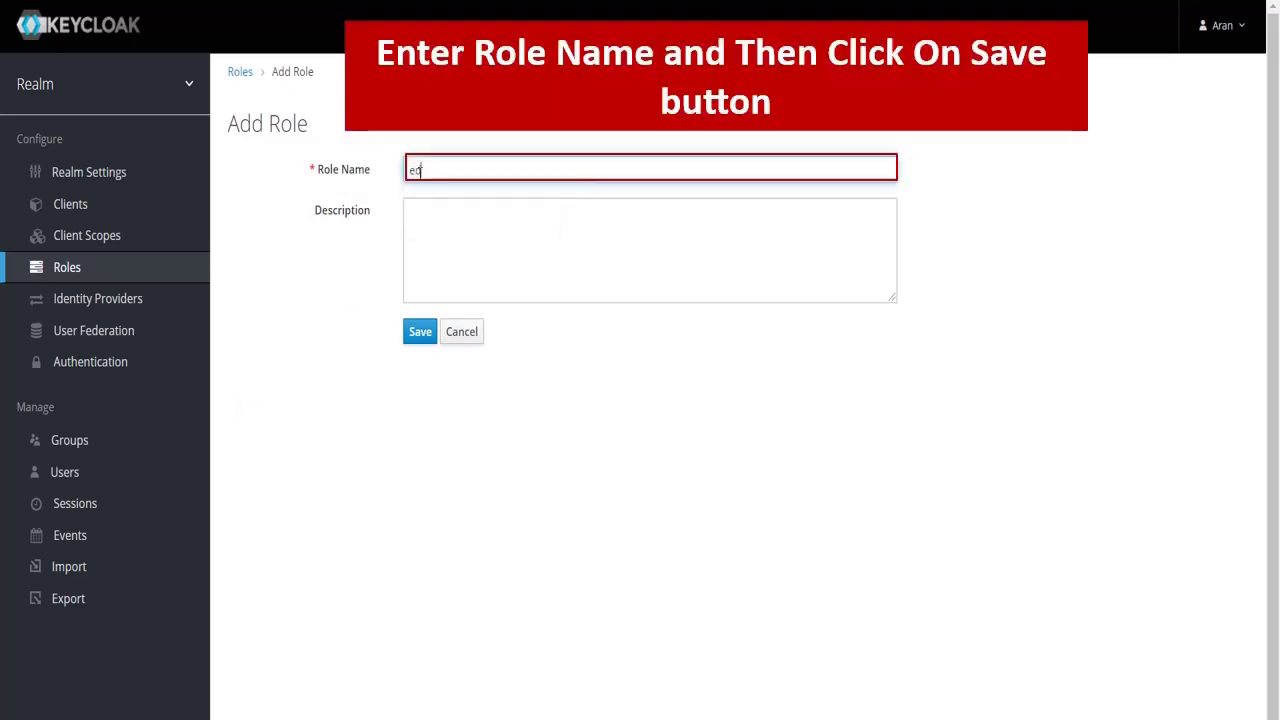
pyautogui.write('itor')
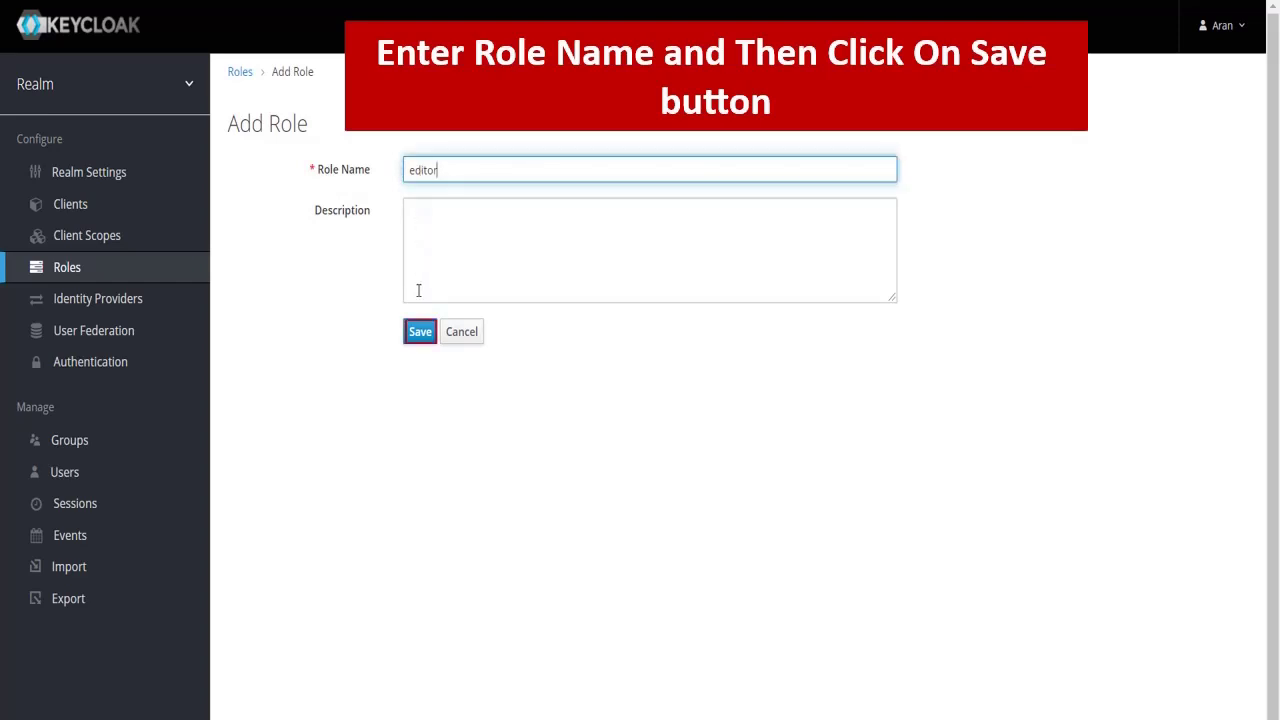
pyautogui.click(420, 331)
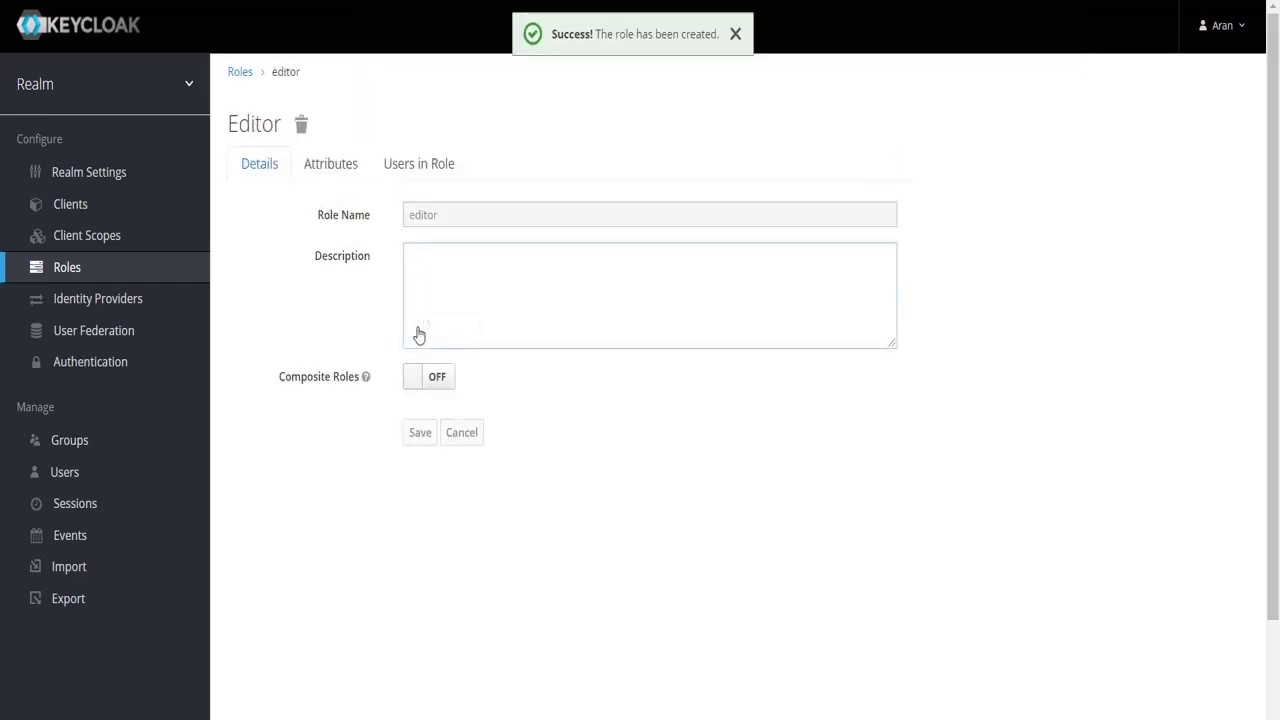
# Add a new user, filling in the username, e-mail address, first name and last name.
pyautogui.click(178, 473)
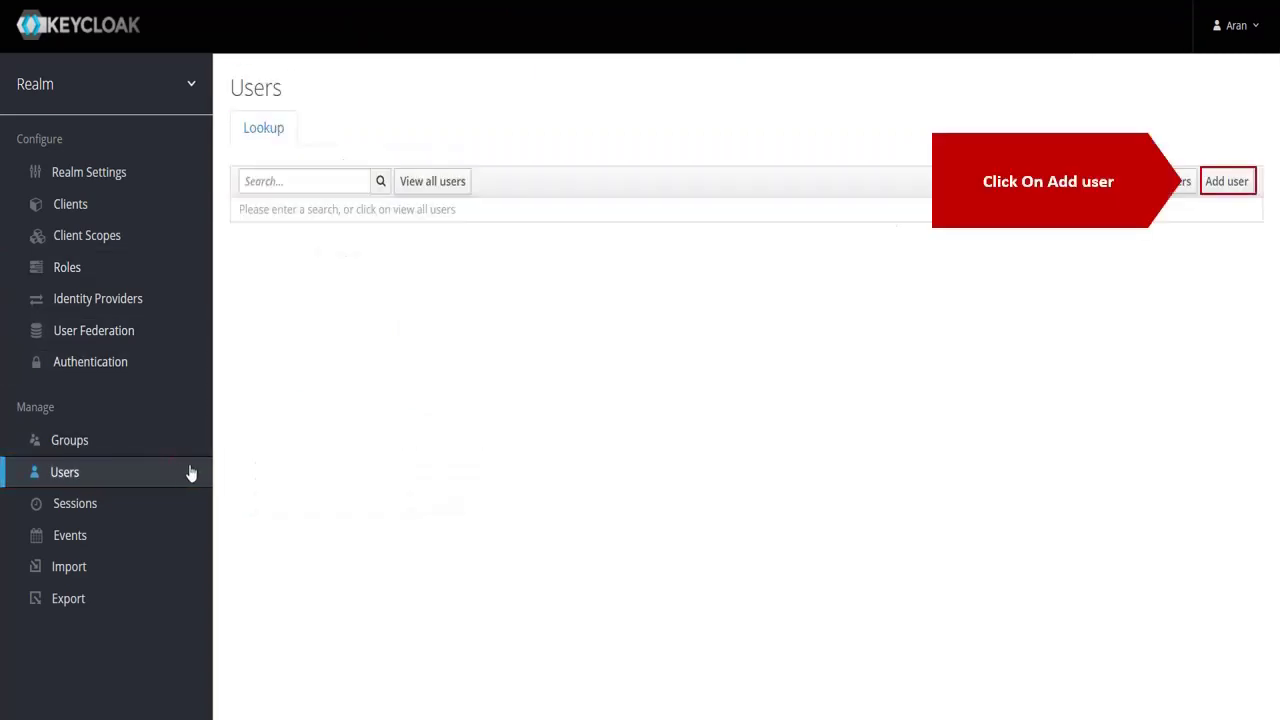
pyautogui.click(1220, 185)
pyautogui.click(723, 250)
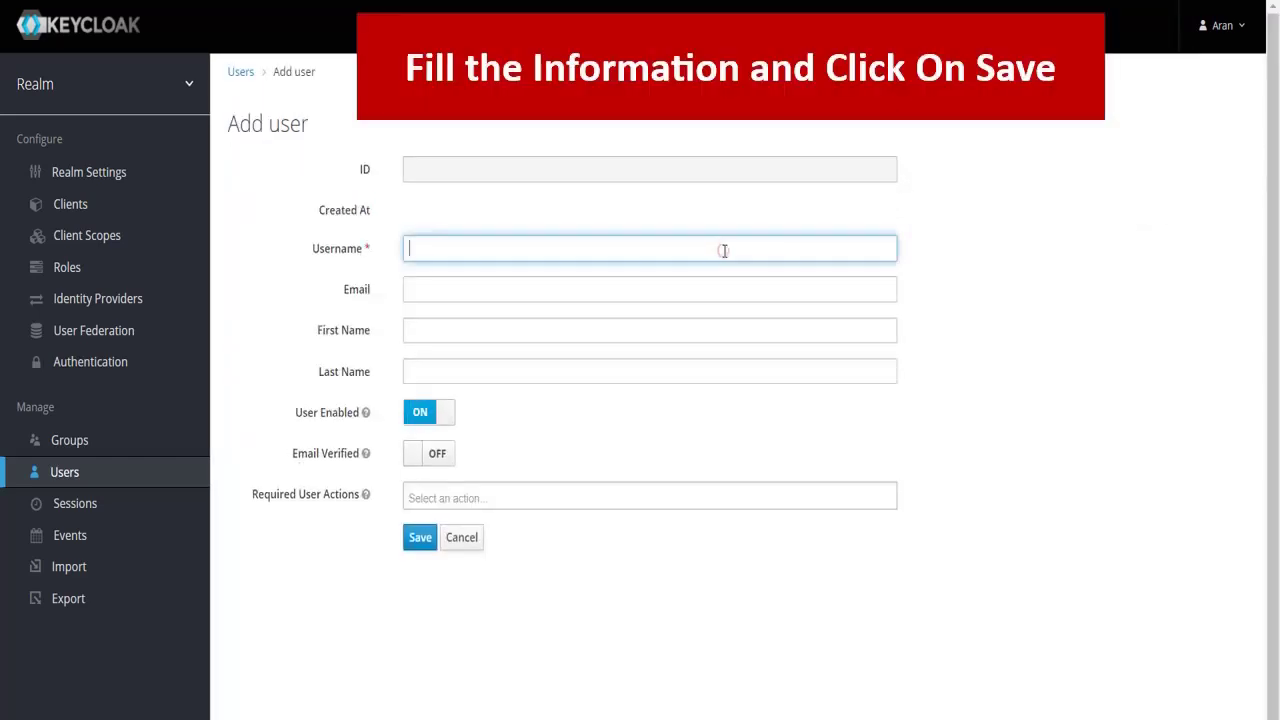
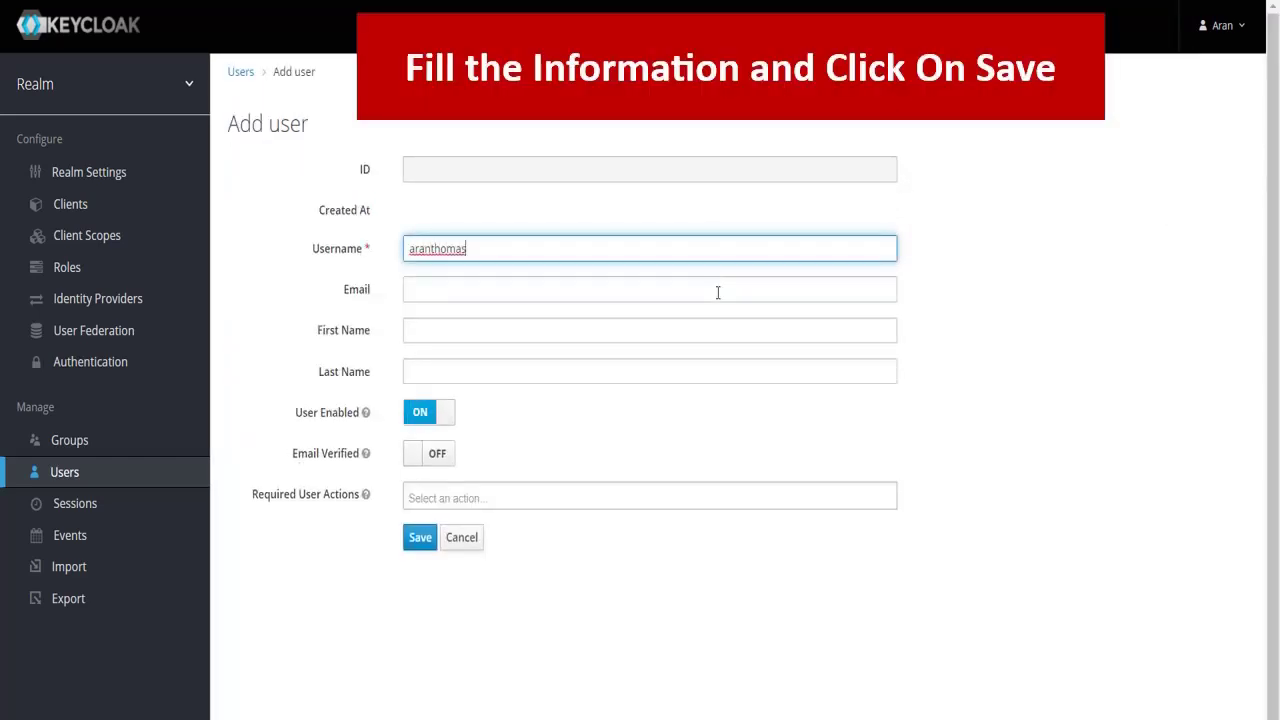
pyautogui.click(717, 291)
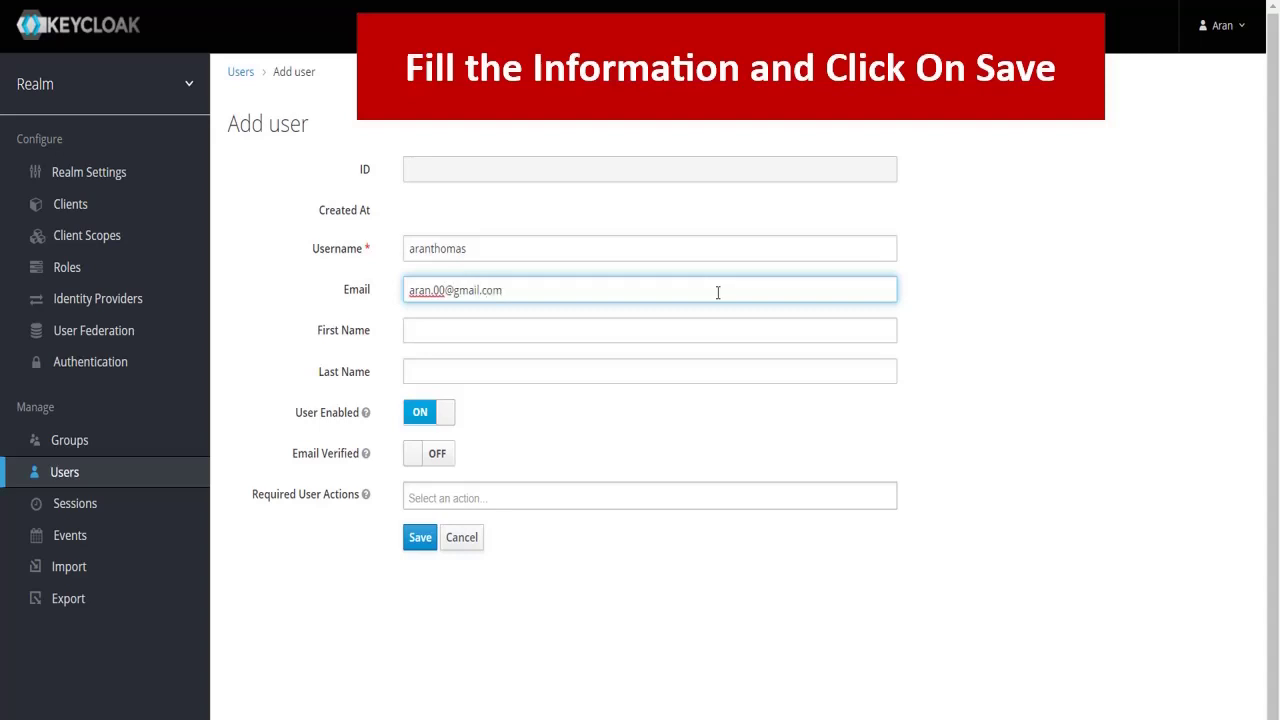
pyautogui.click(749, 330)
pyautogui.click(666, 371)
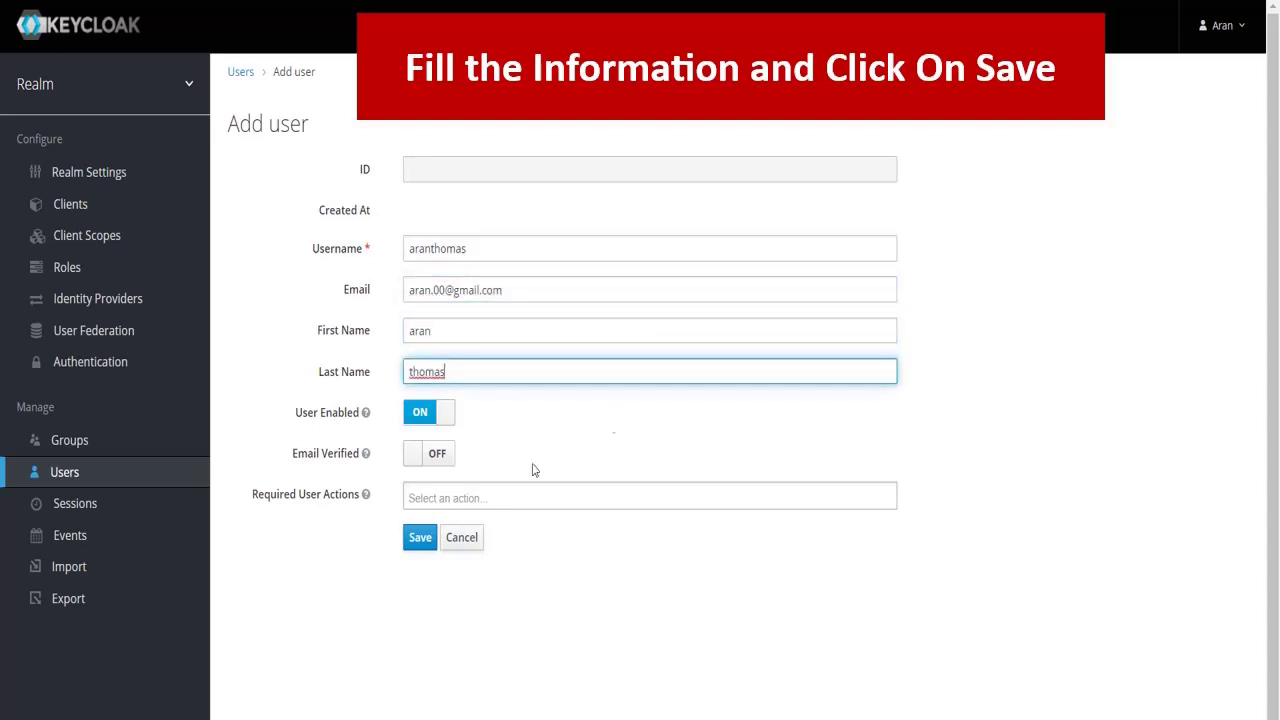
pyautogui.click(418, 538)
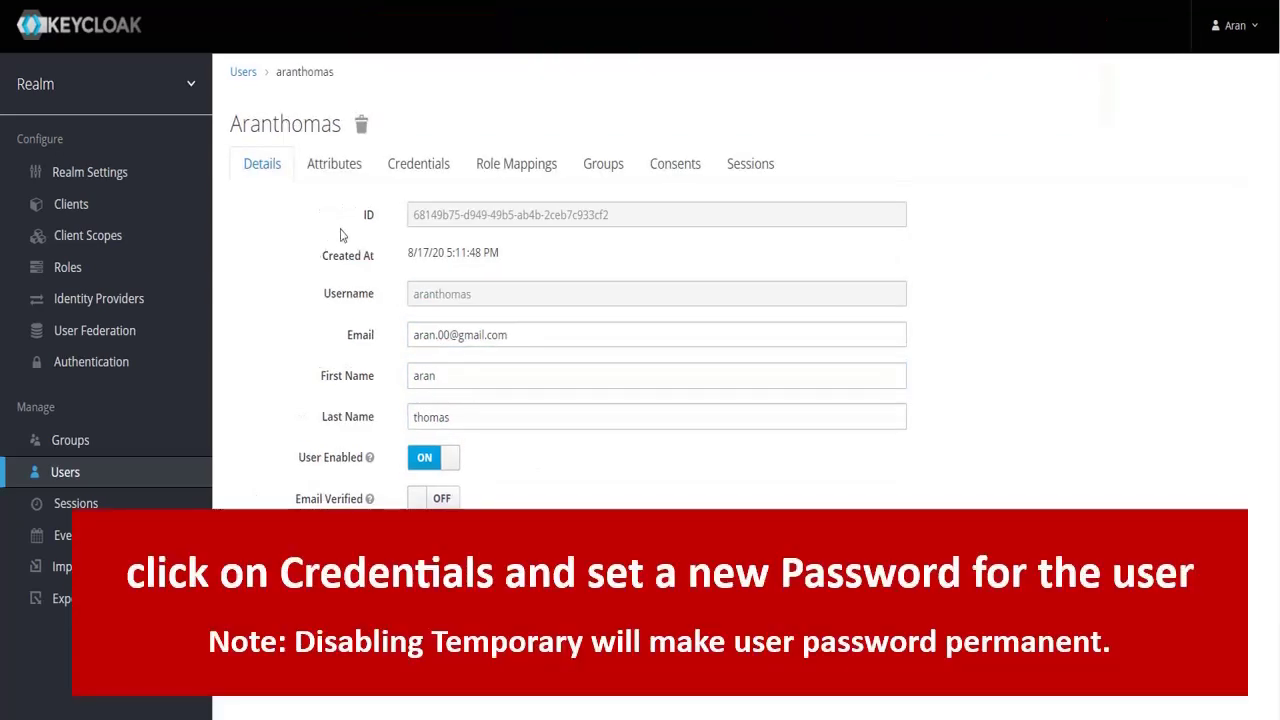
# Set a permanent, non-temporary password for the user and confirm it.
pyautogui.click(418, 165)
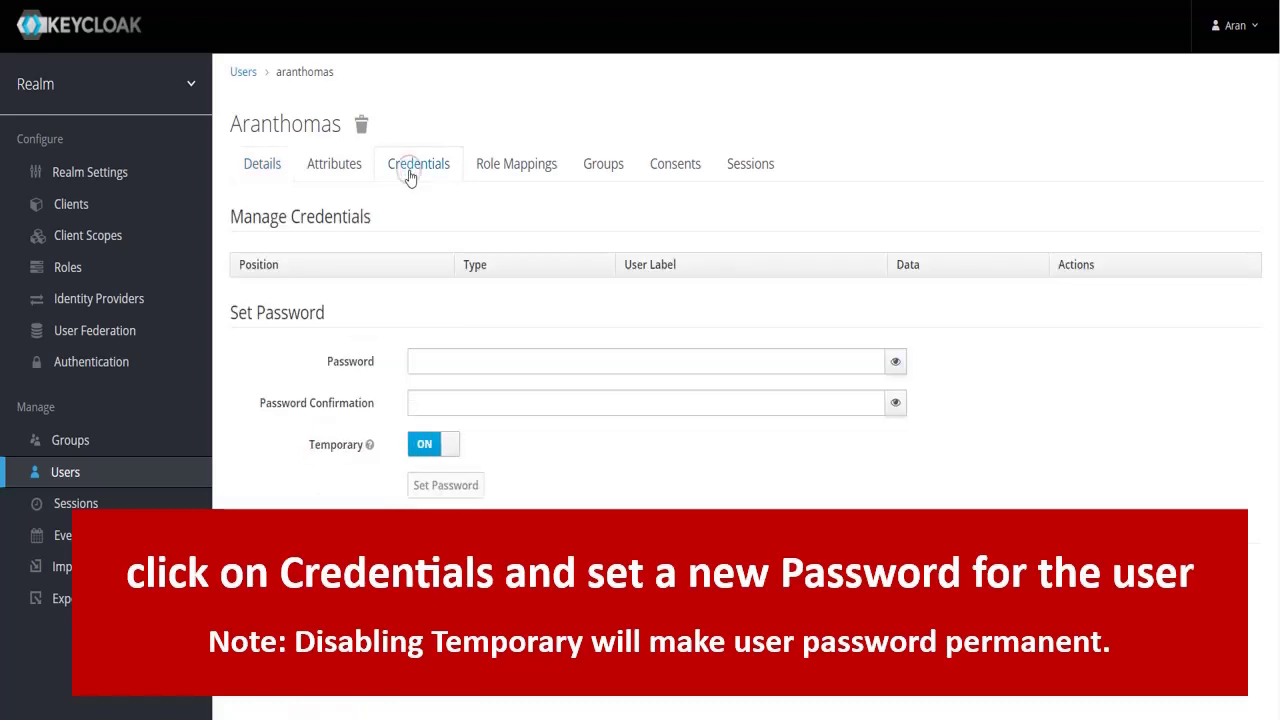
pyautogui.click(437, 360)
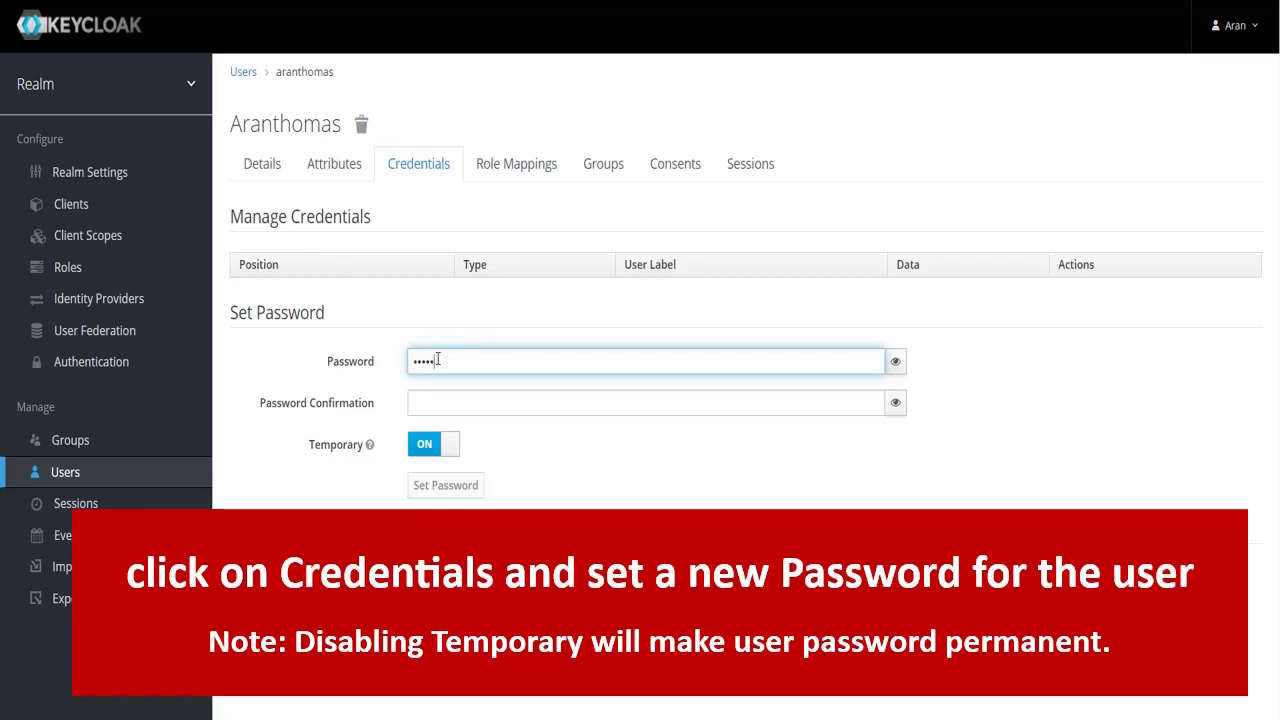
pyautogui.click(443, 394)
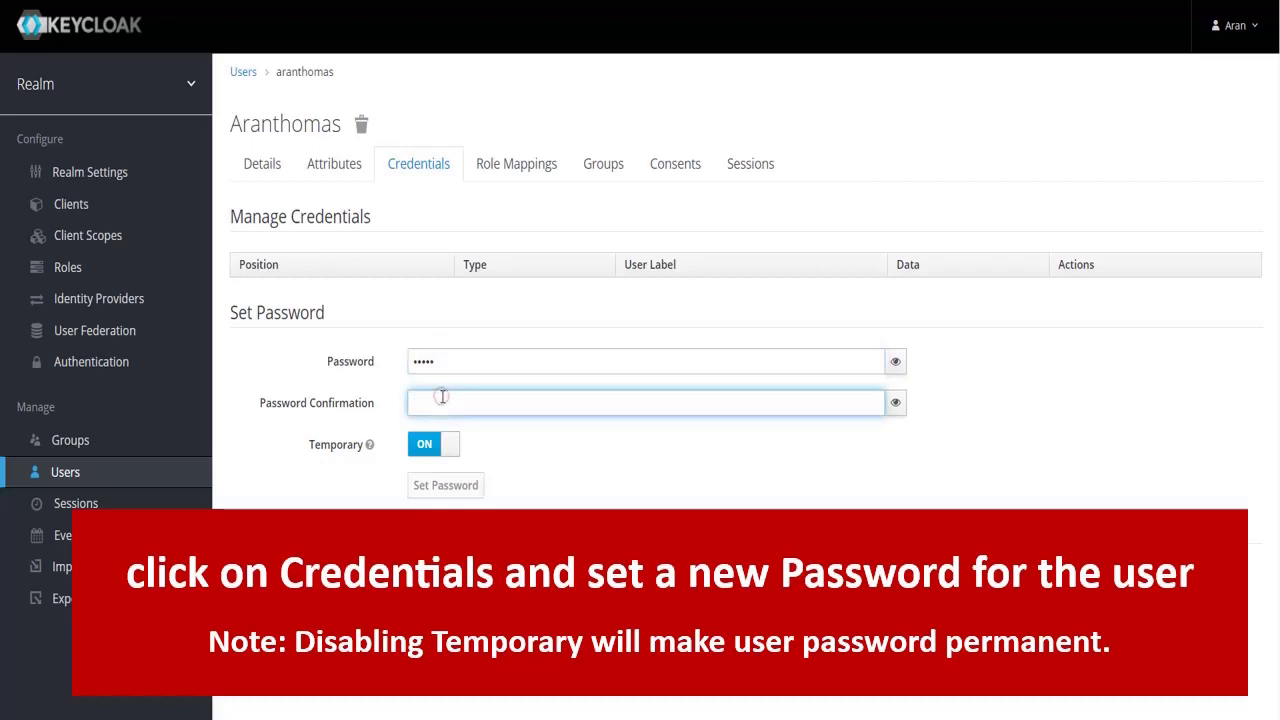
pyautogui.write('••')
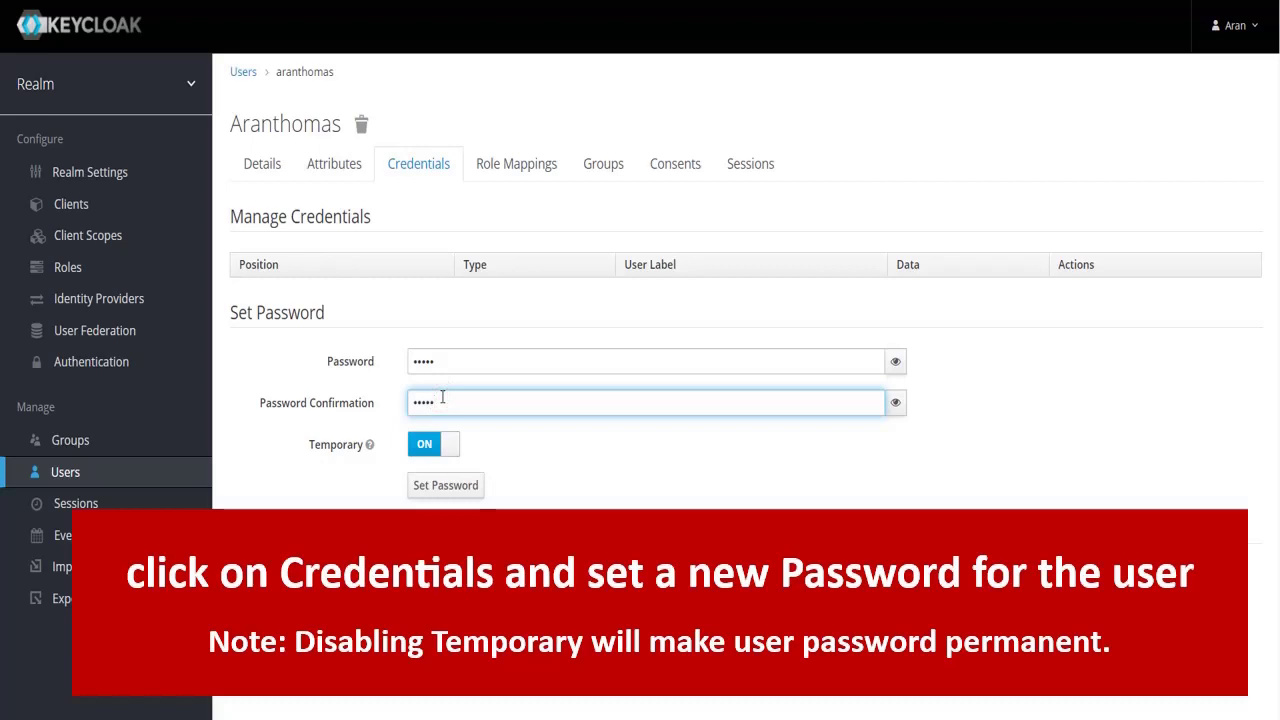
pyautogui.click(449, 442)
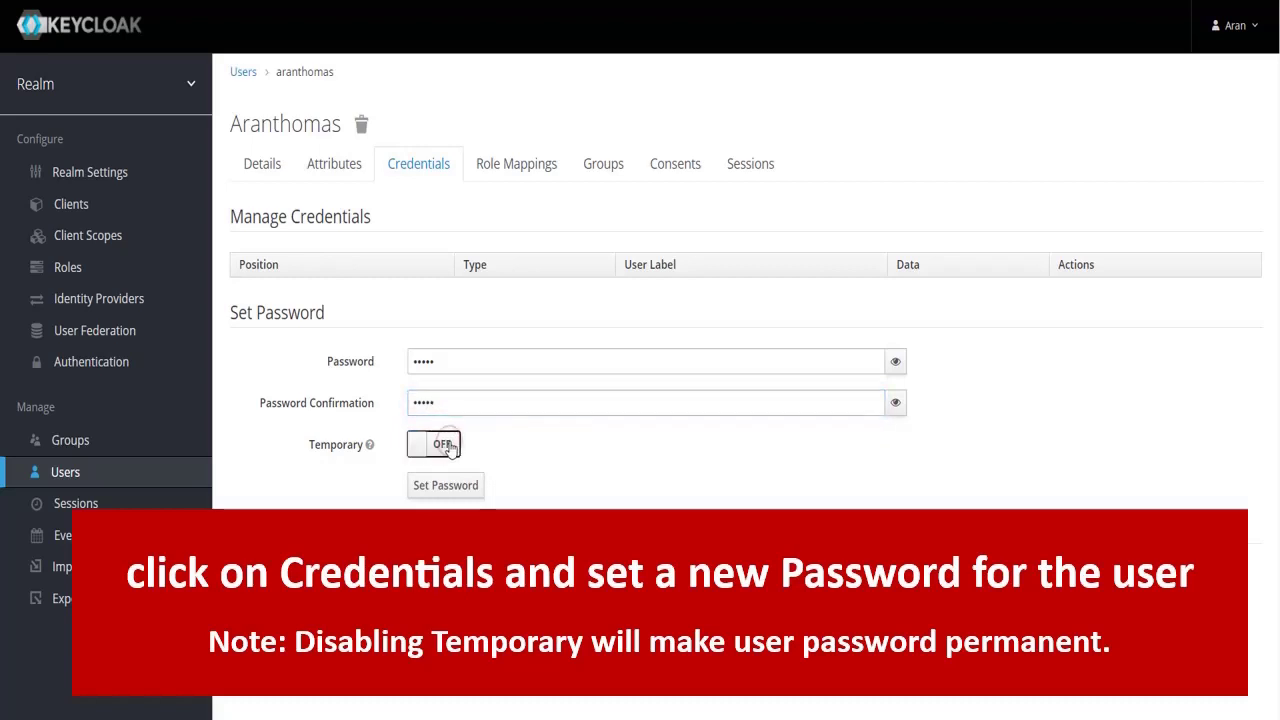
pyautogui.click(447, 491)
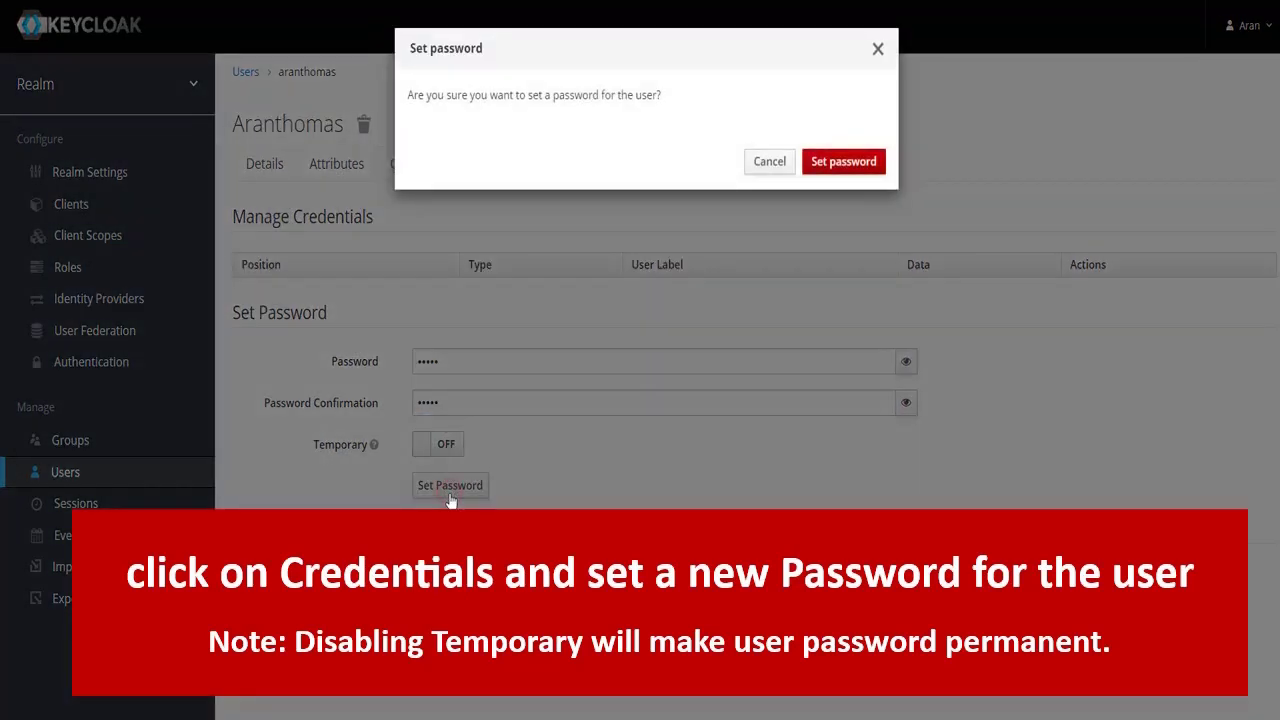
pyautogui.click(825, 167)
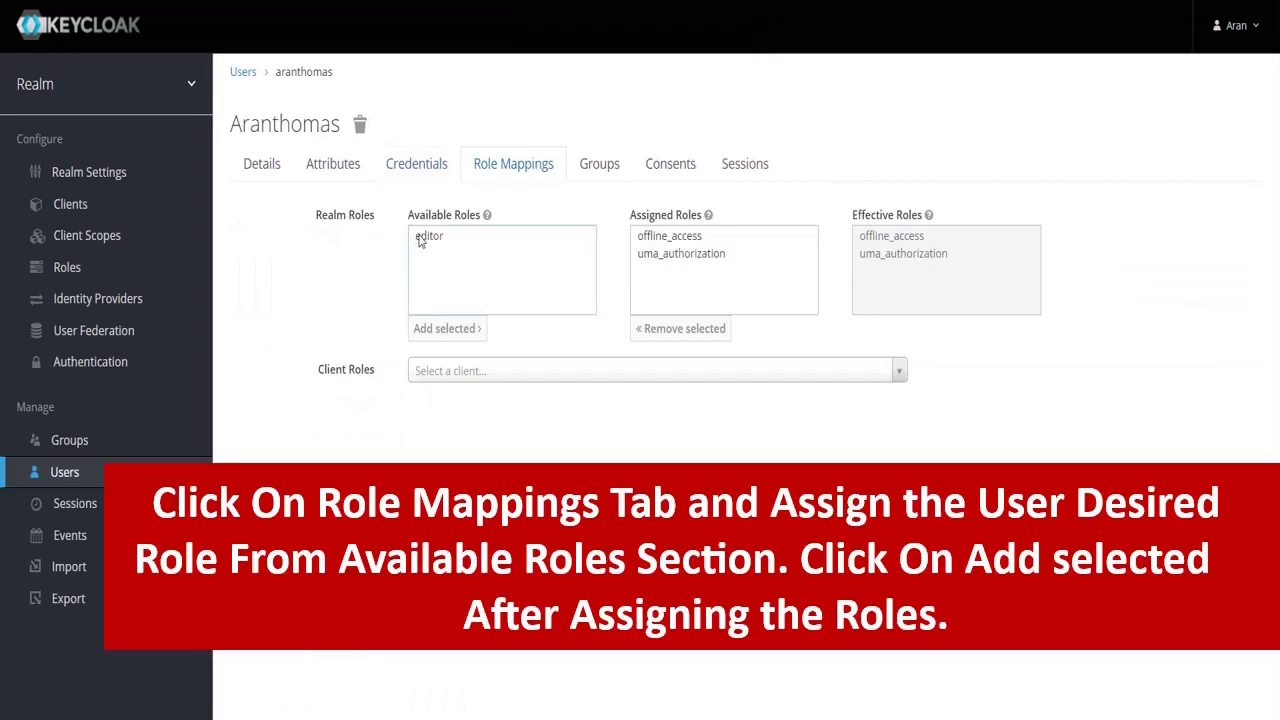
# Assign the editor realm role to the user.
pyautogui.click(421, 238)
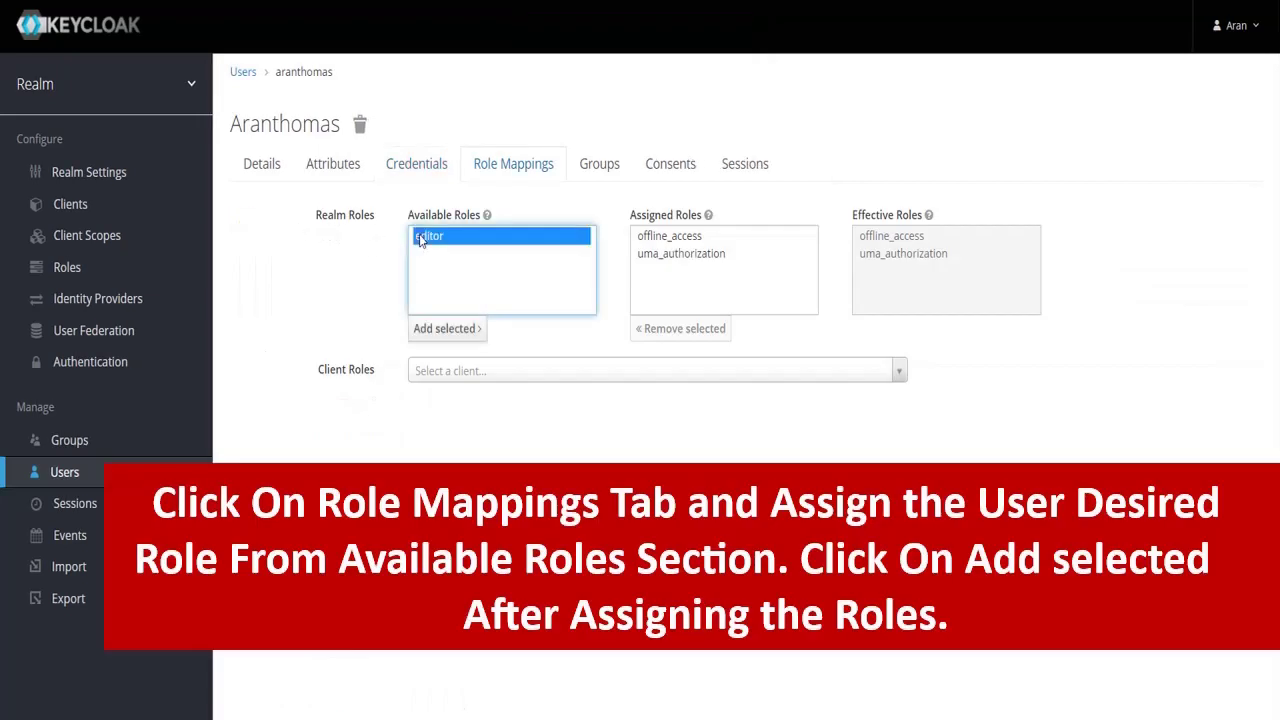
pyautogui.click(438, 332)
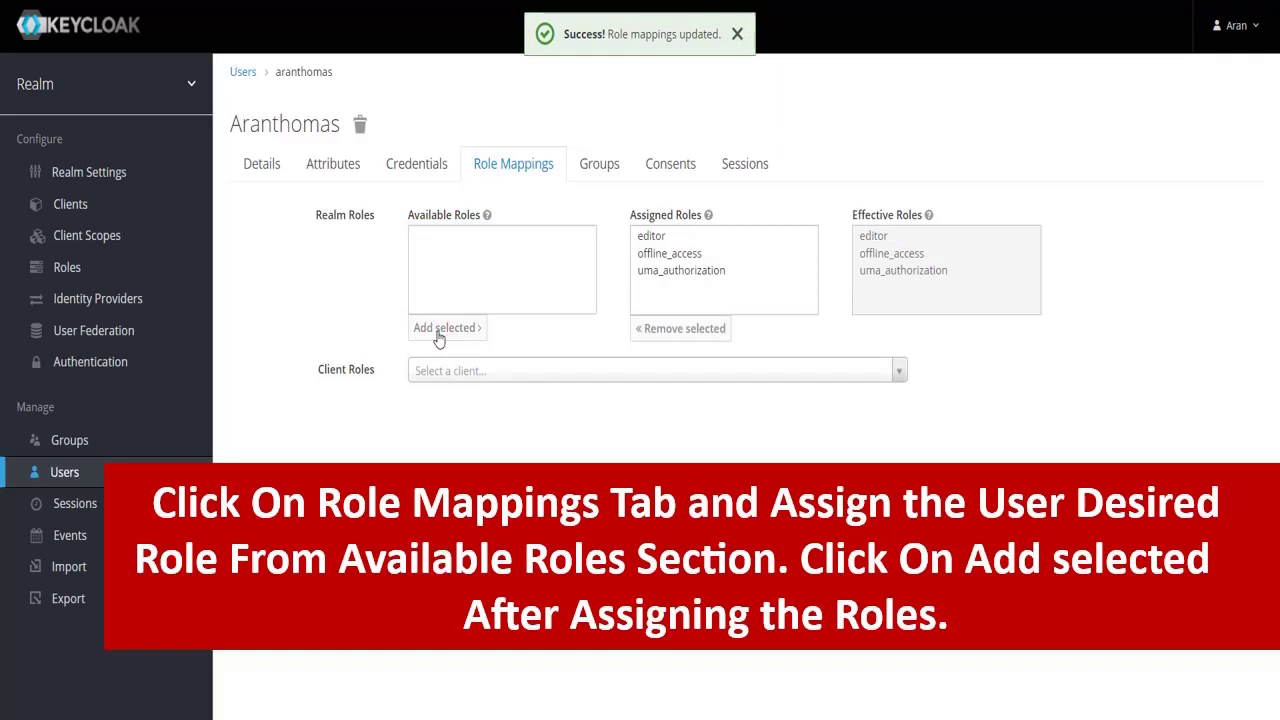
pyautogui.click(185, 451)
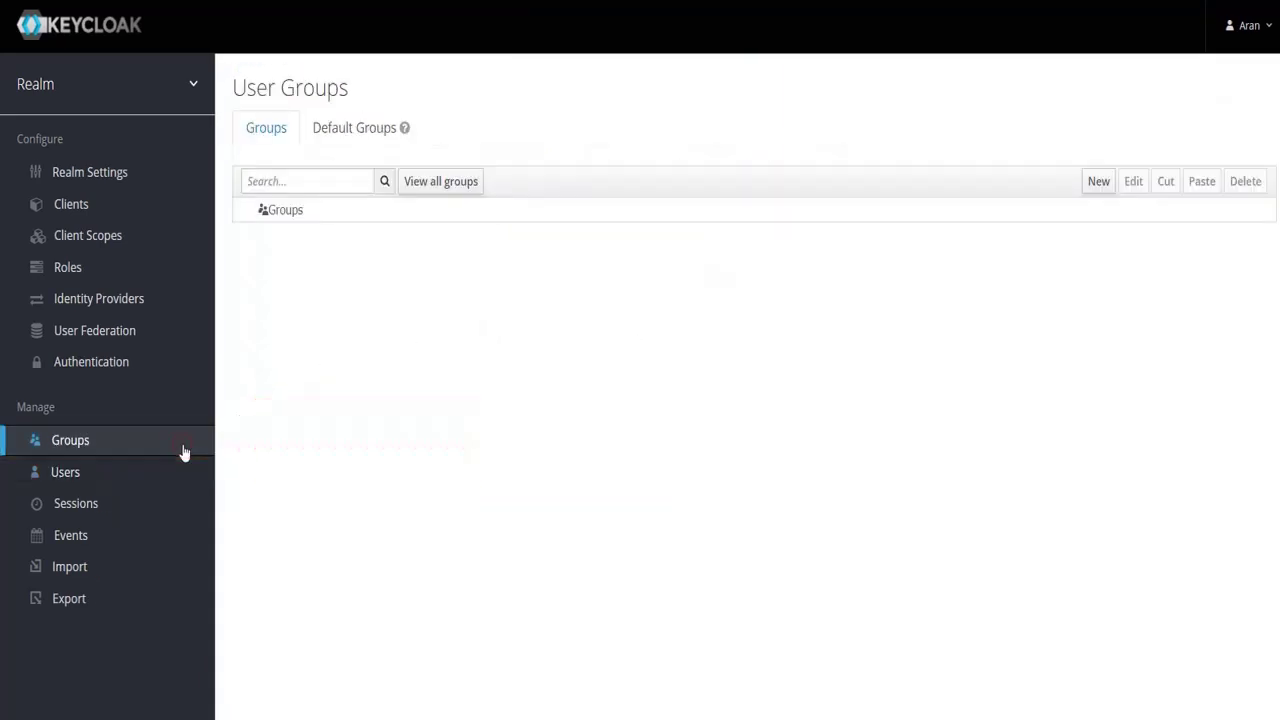
# Create a new group named 'Groups'.
pyautogui.click(1098, 182)
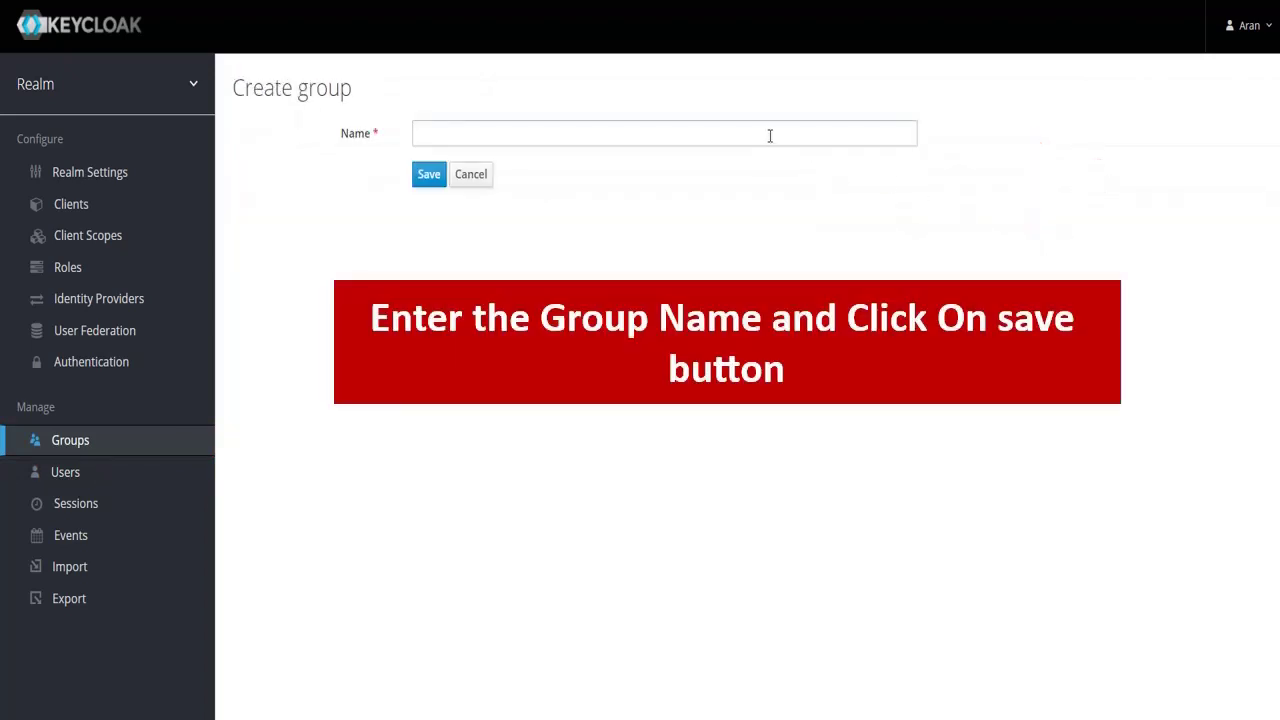
pyautogui.click(770, 135)
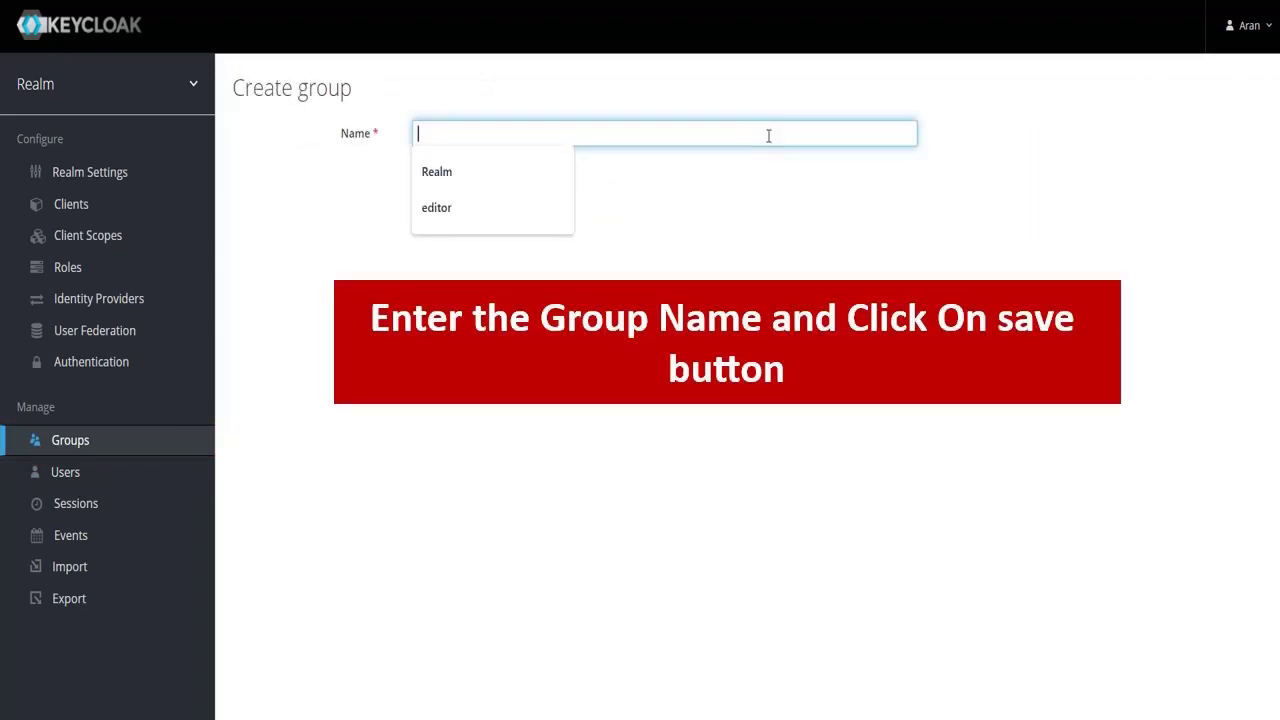
pyautogui.write('Groups')
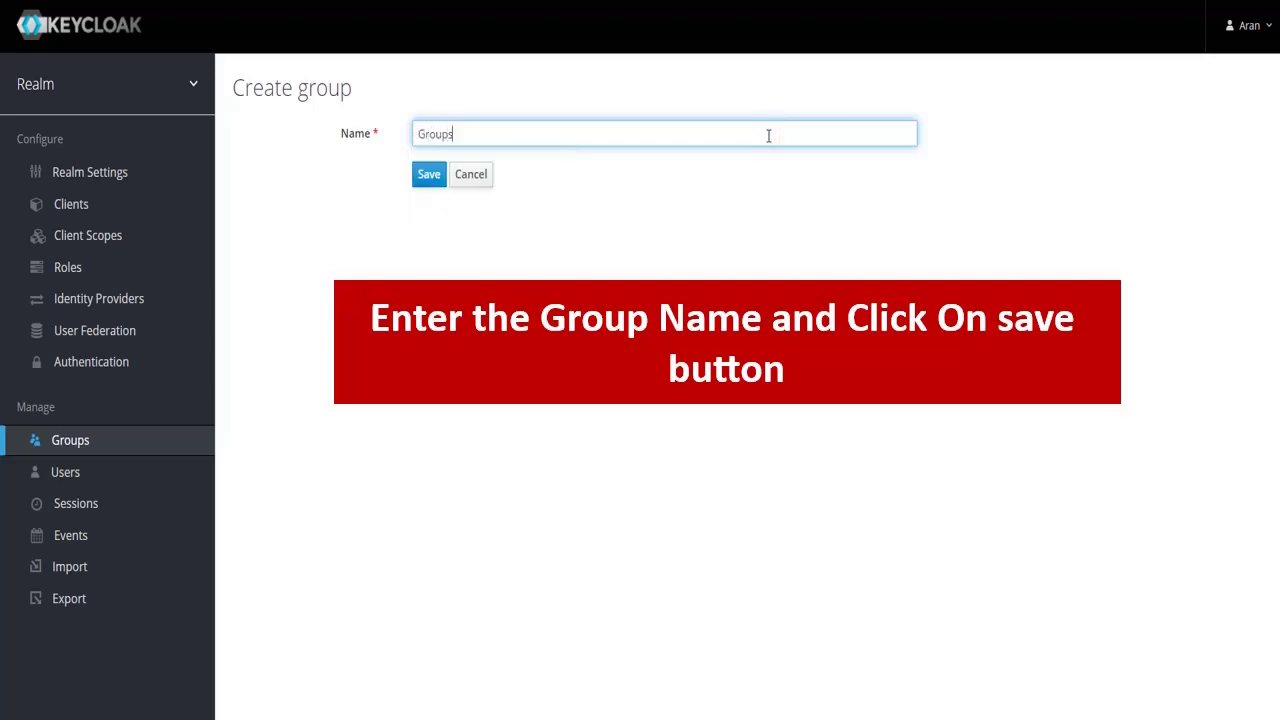
pyautogui.click(430, 176)
pyautogui.click(432, 178)
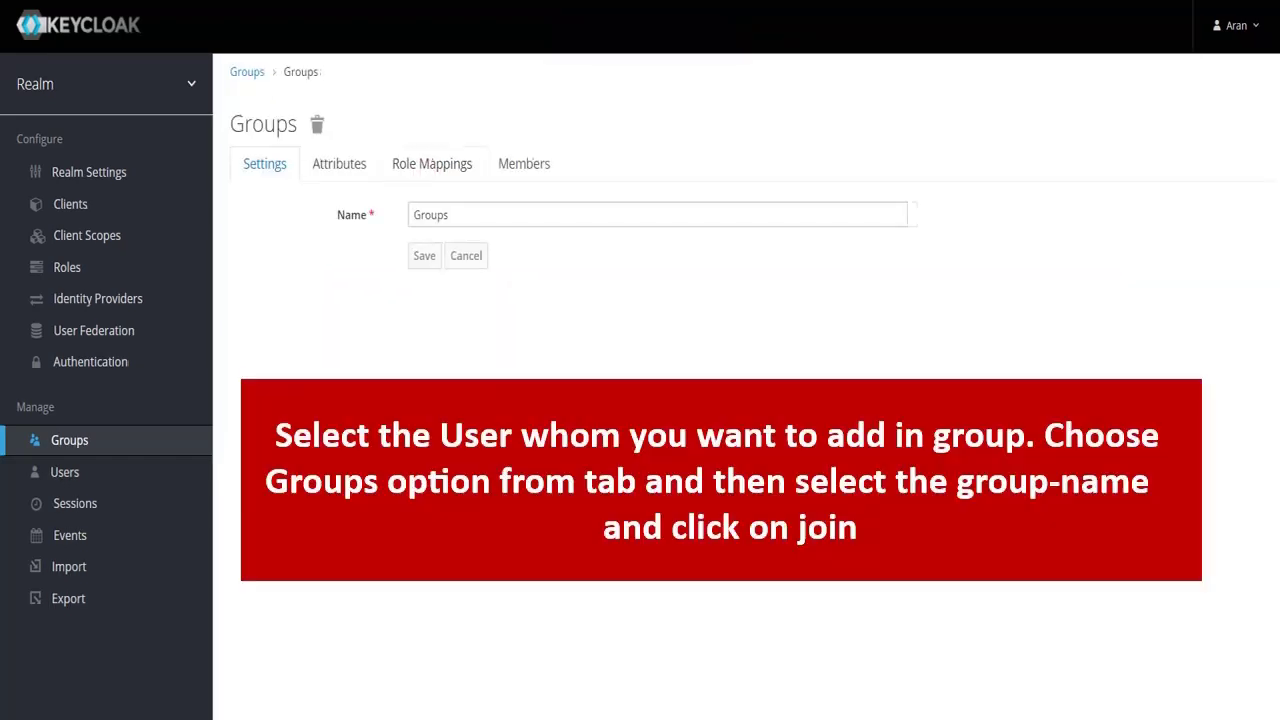
# Open the user from the full users list and join them to the 'Groups' group.
pyautogui.click(183, 473)
pyautogui.click(424, 185)
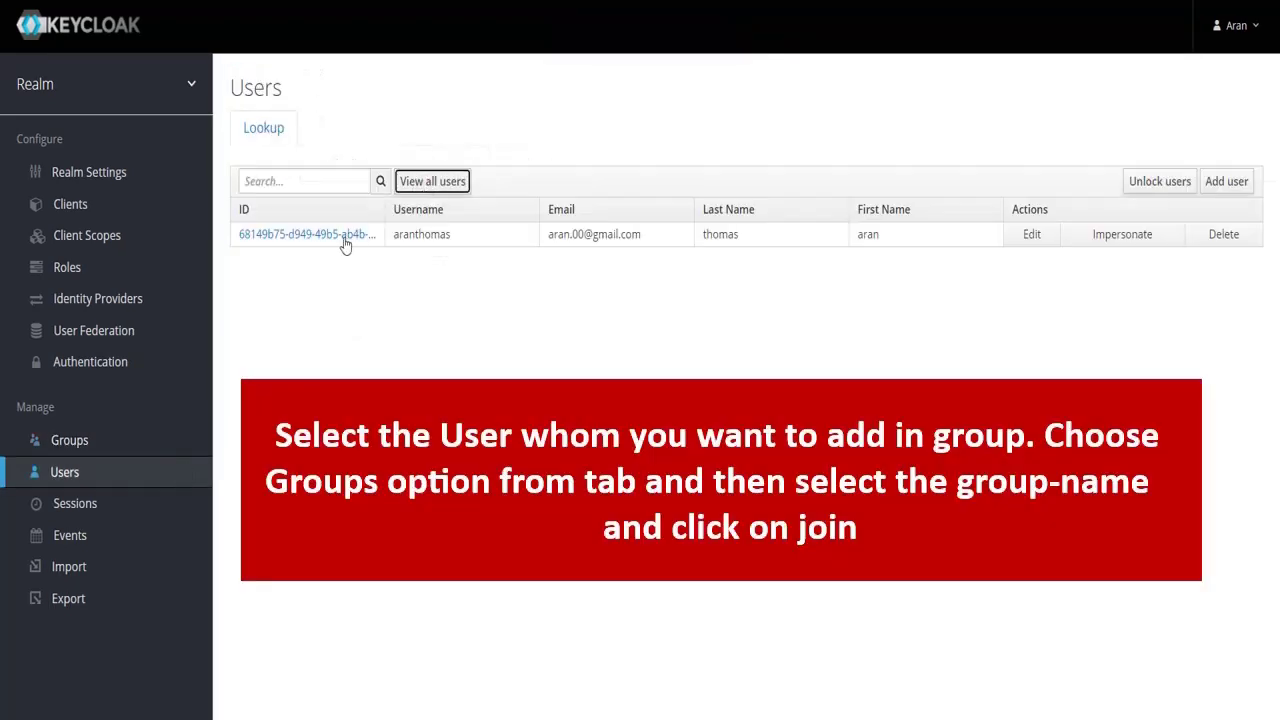
pyautogui.click(342, 236)
pyautogui.click(585, 168)
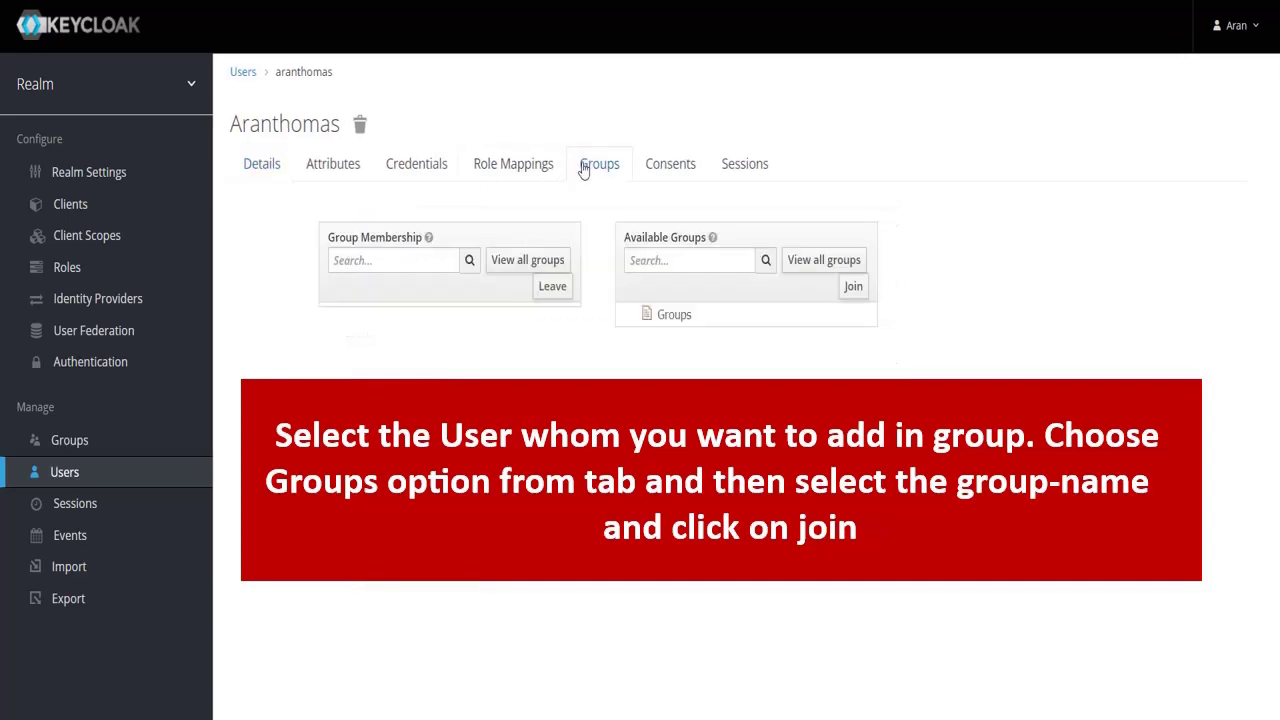
pyautogui.click(665, 316)
pyautogui.click(853, 288)
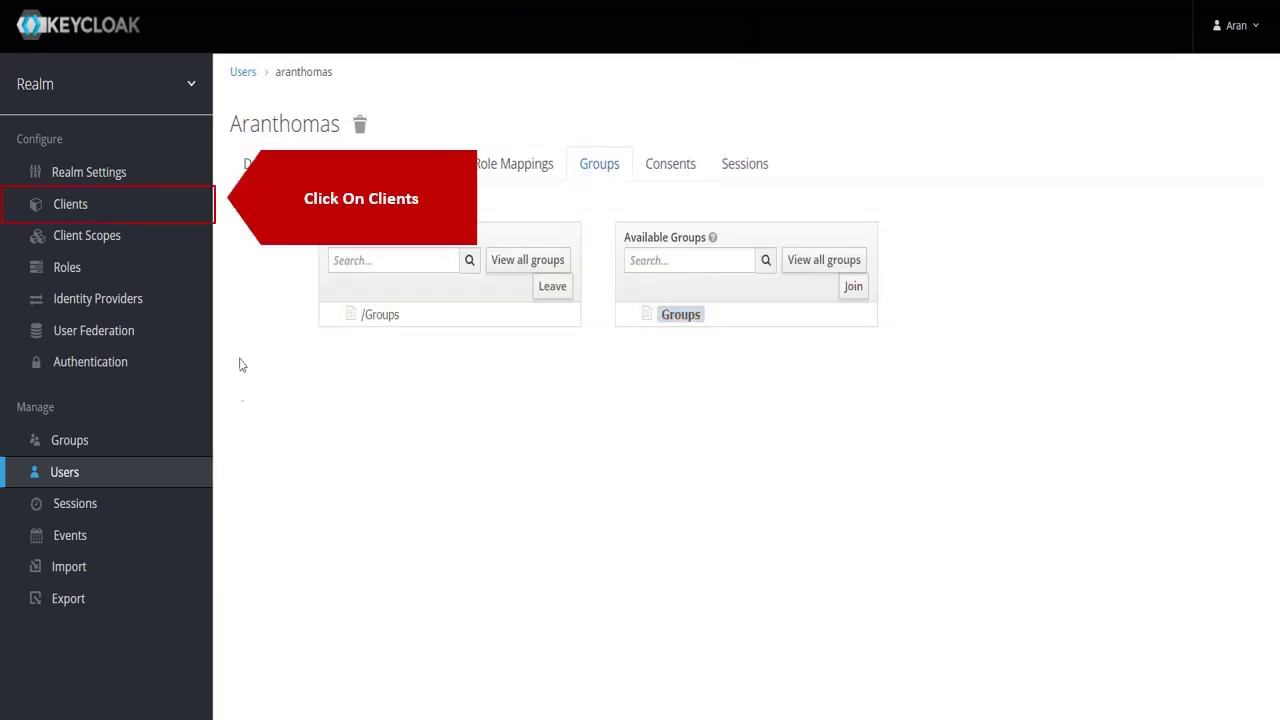
# Add an openid-connect client with Client ID 'TestOAuth' and save it.
pyautogui.click(191, 204)
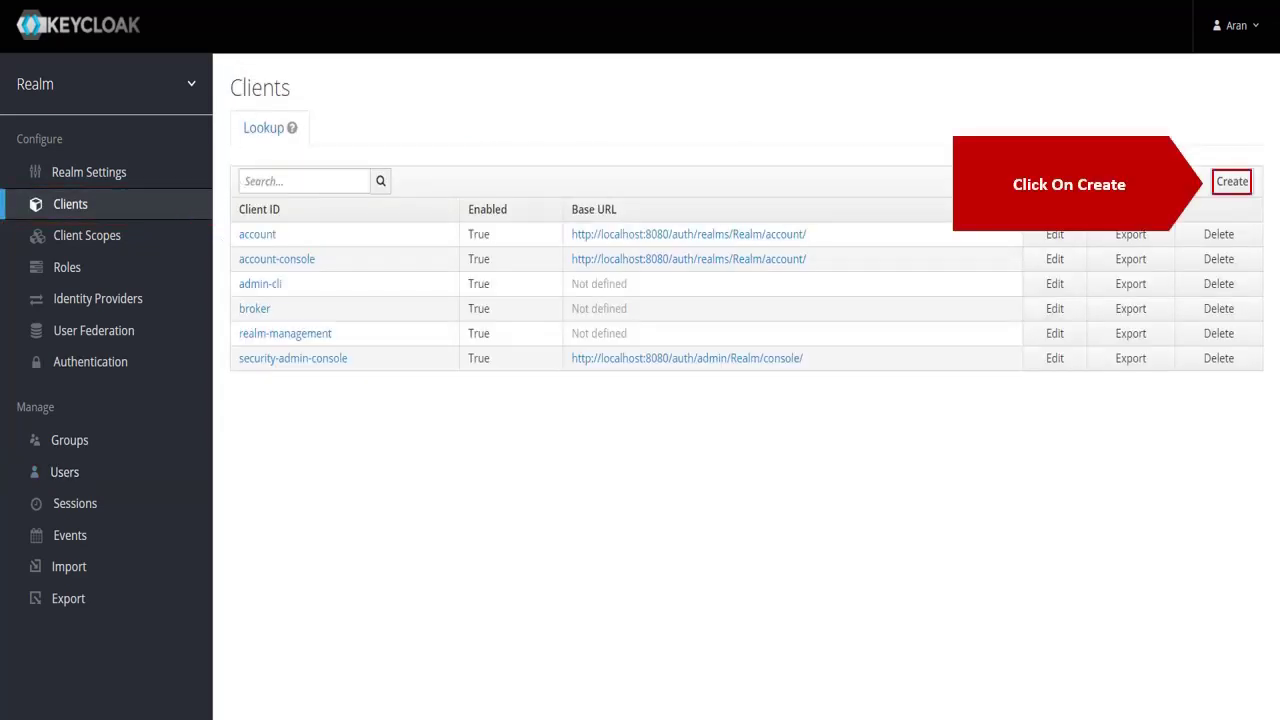
pyautogui.click(1230, 185)
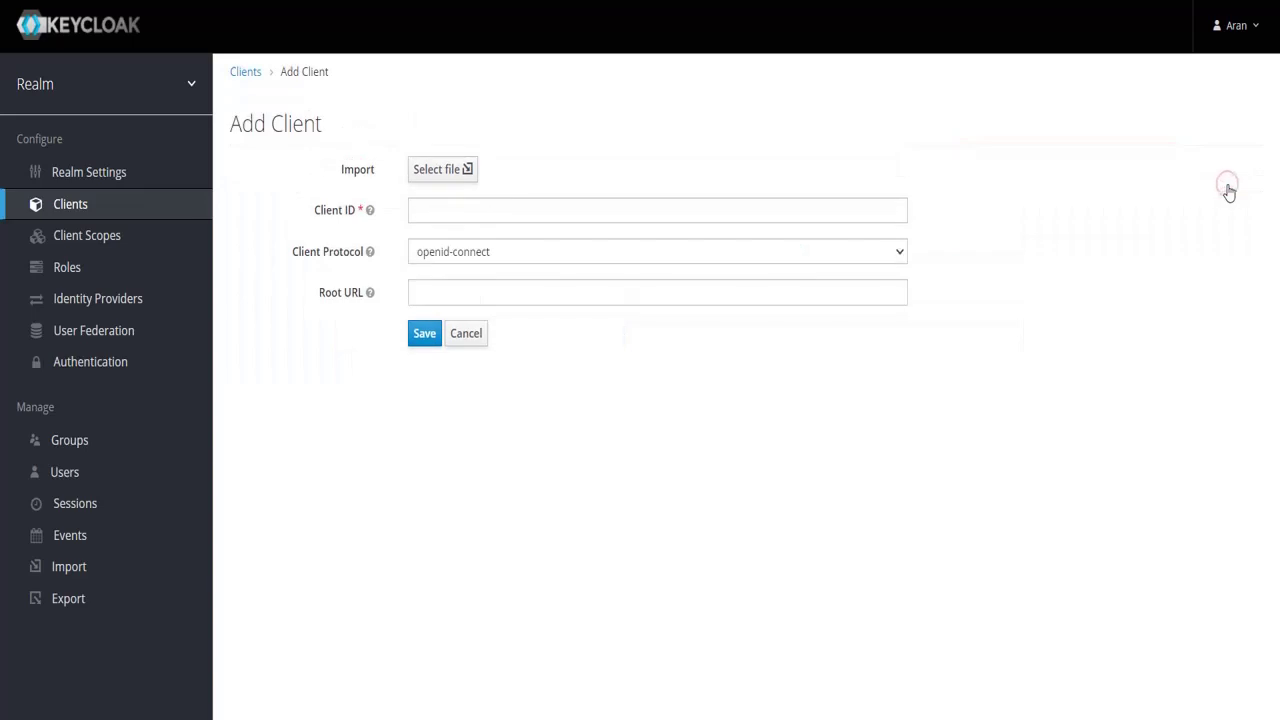
pyautogui.click(650, 211)
pyautogui.write('TestOAuth')
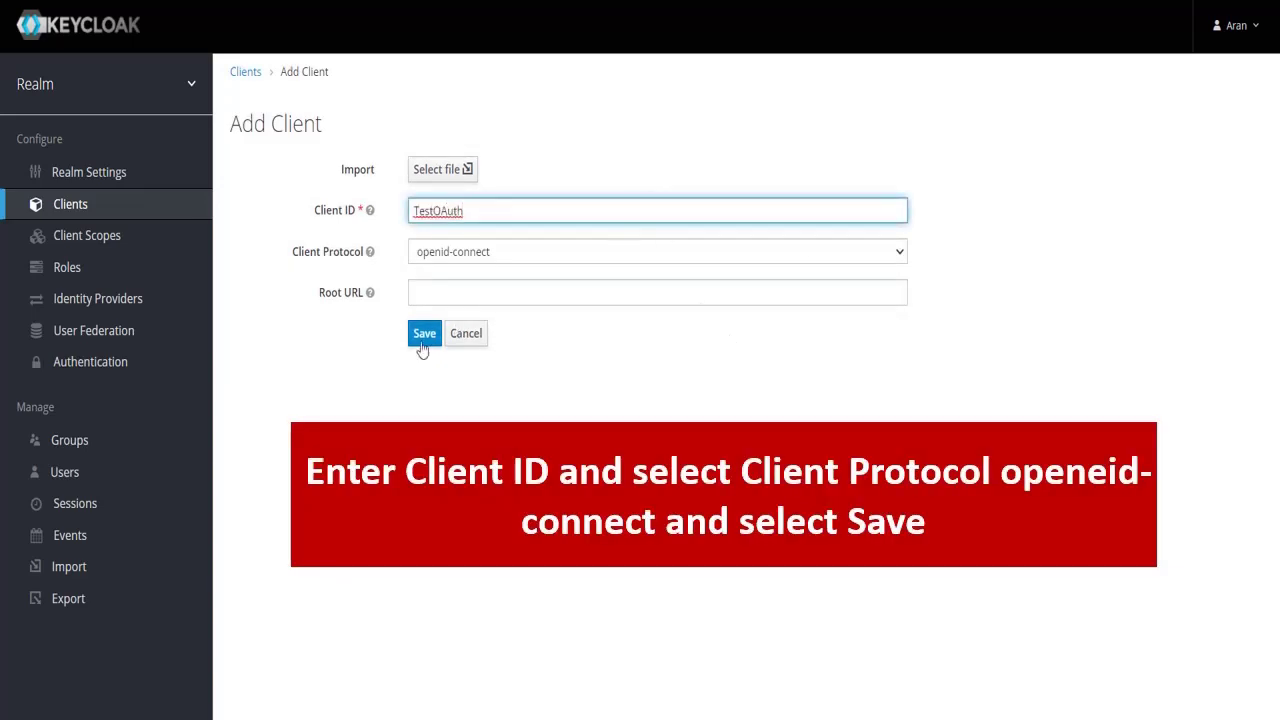
pyautogui.click(424, 334)
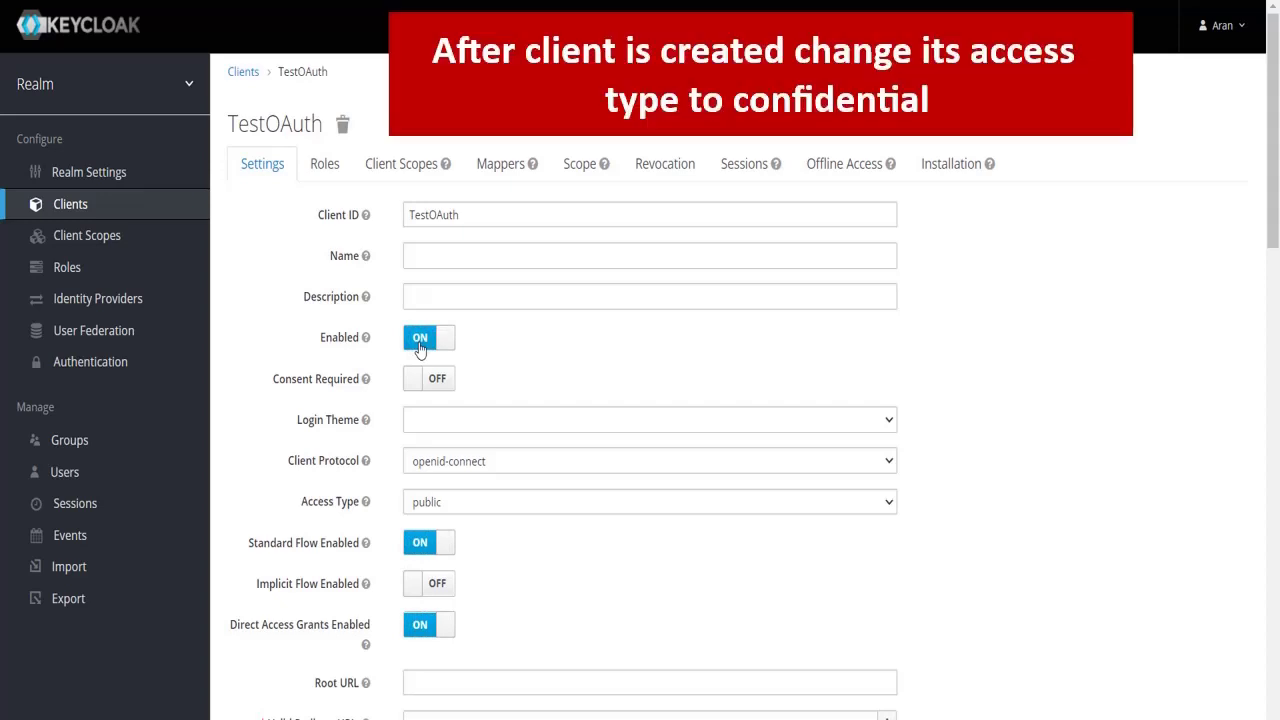
# Change the TestOAuth client's access type to confidential.
pyautogui.click(478, 503)
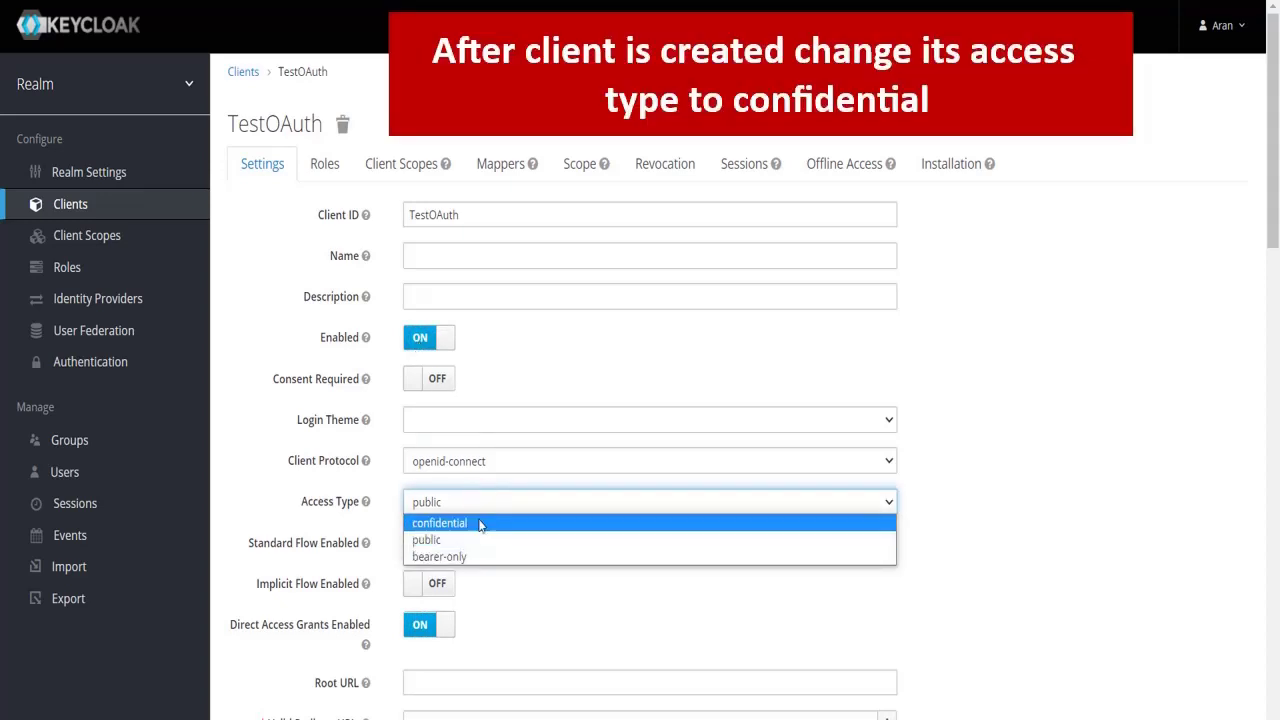
pyautogui.click(479, 530)
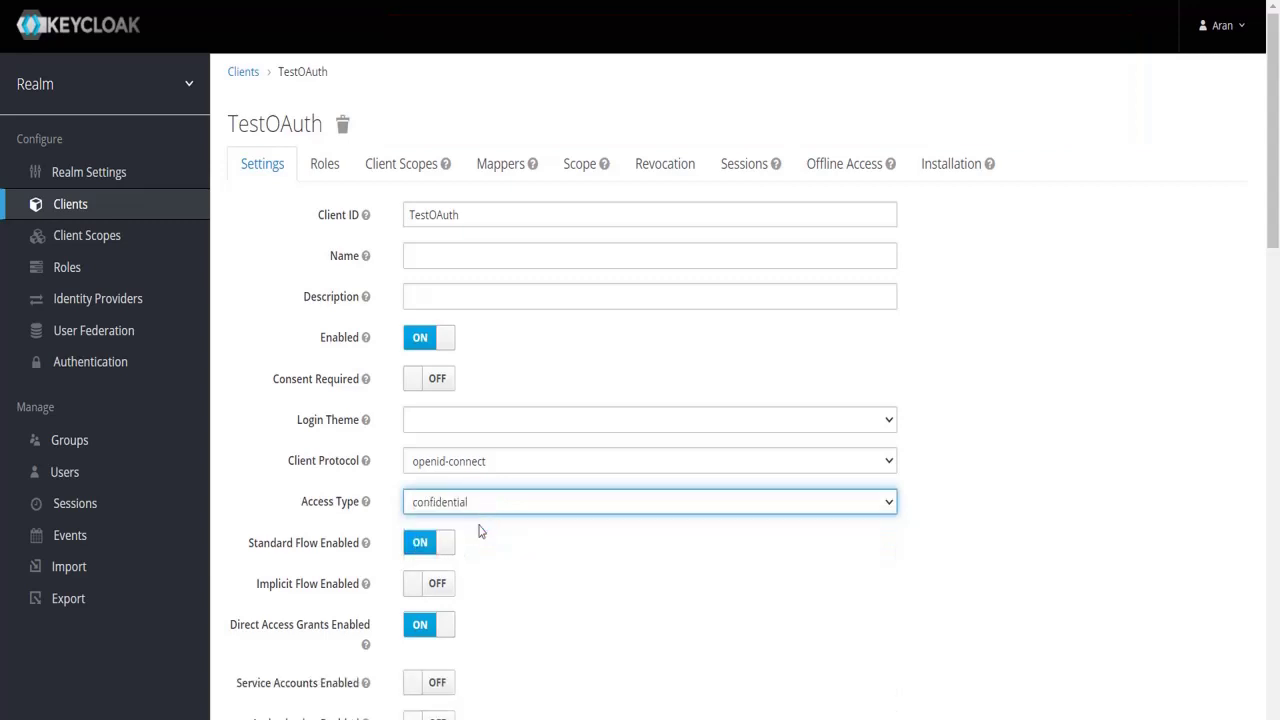
pyautogui.scroll(-1, 479, 531)
pyautogui.scroll(-3, 479, 531)
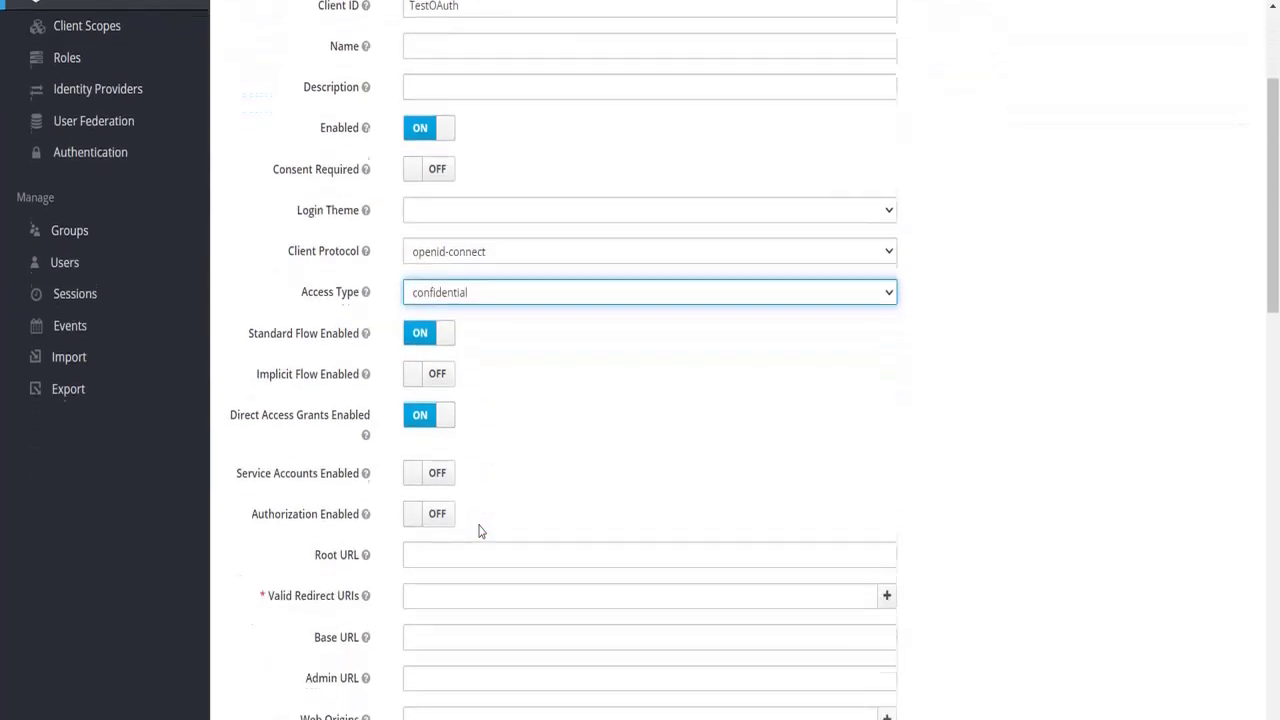
pyautogui.scroll(-1, 477, 529)
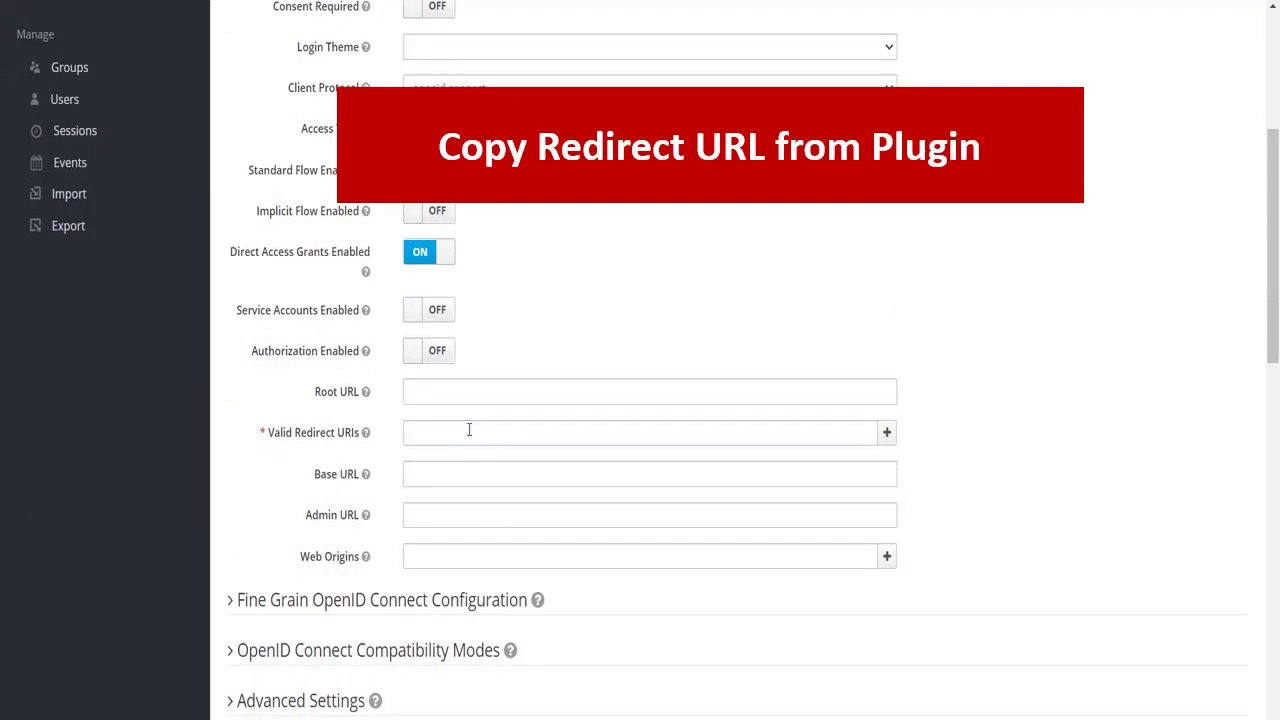
pyautogui.click(469, 429)
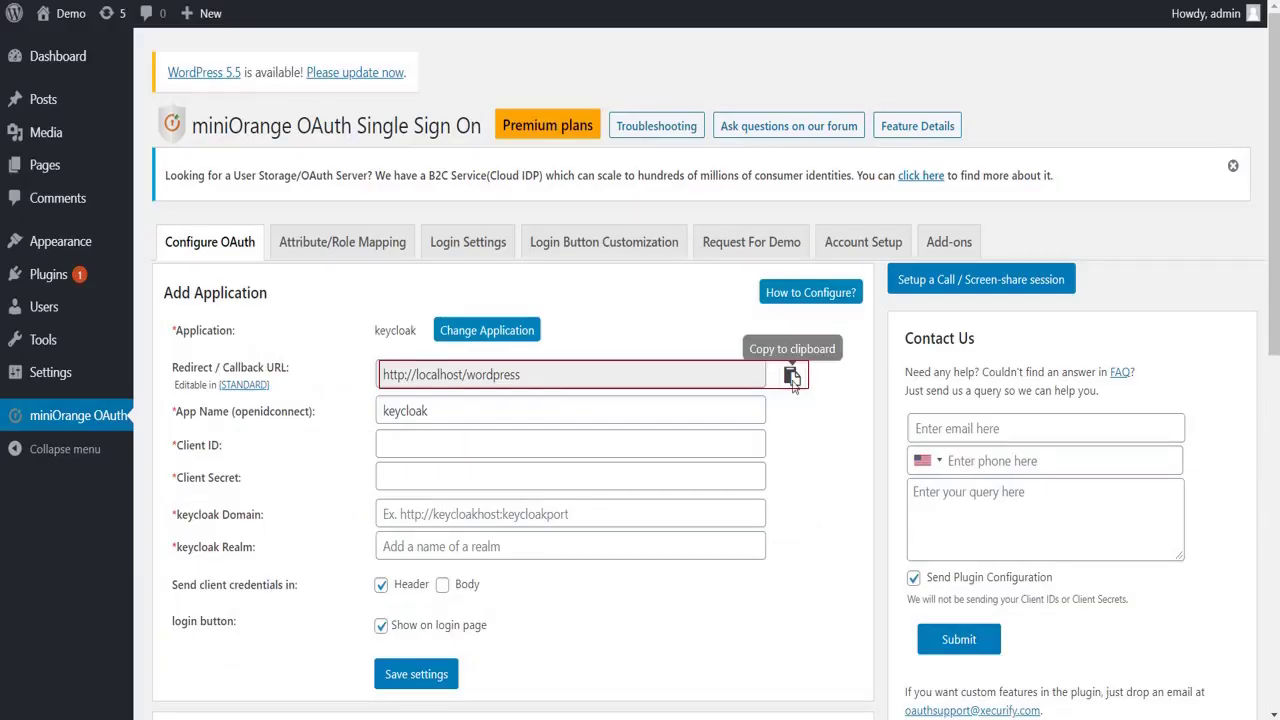
pyautogui.click(791, 376)
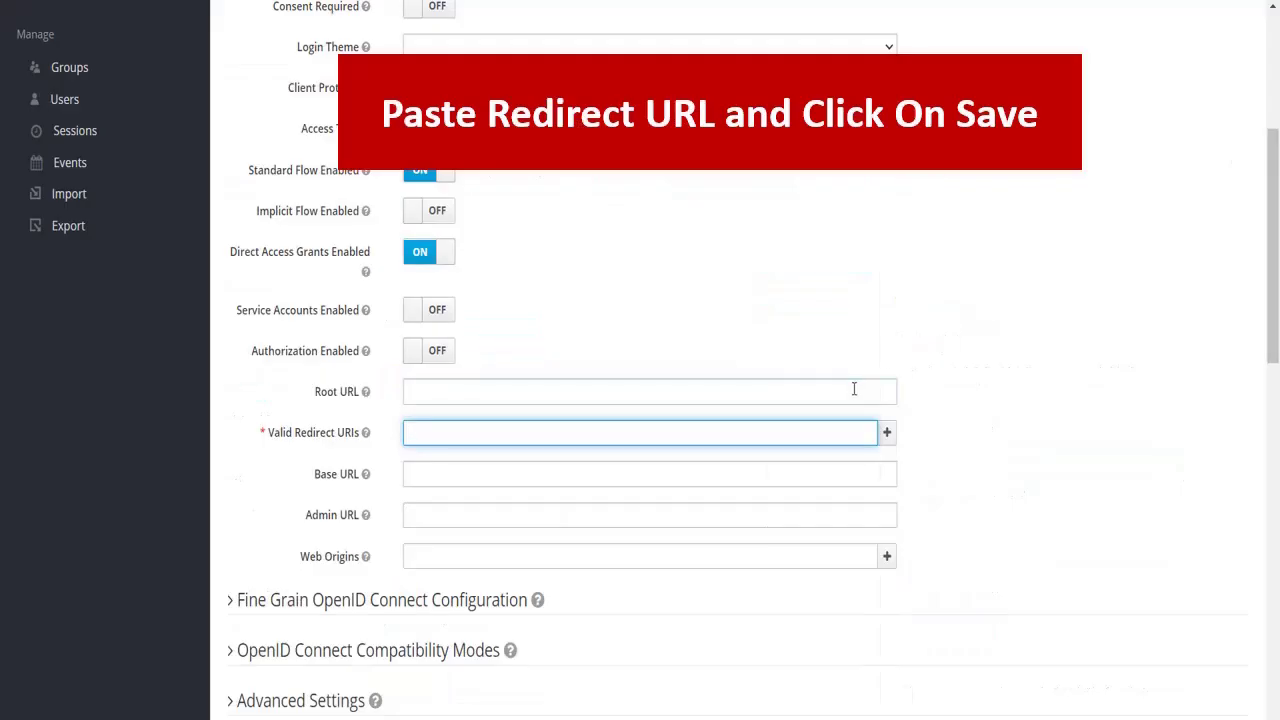
pyautogui.click(754, 433)
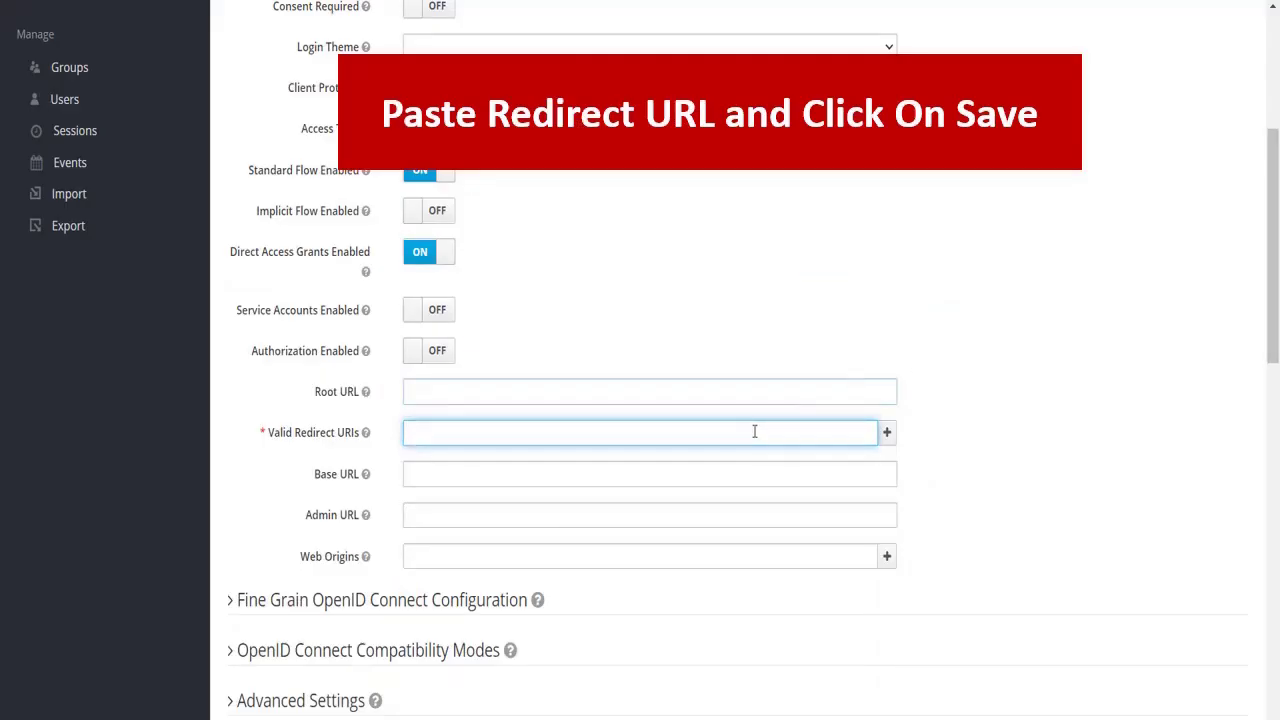
pyautogui.hotkey('ctrl', 'v')
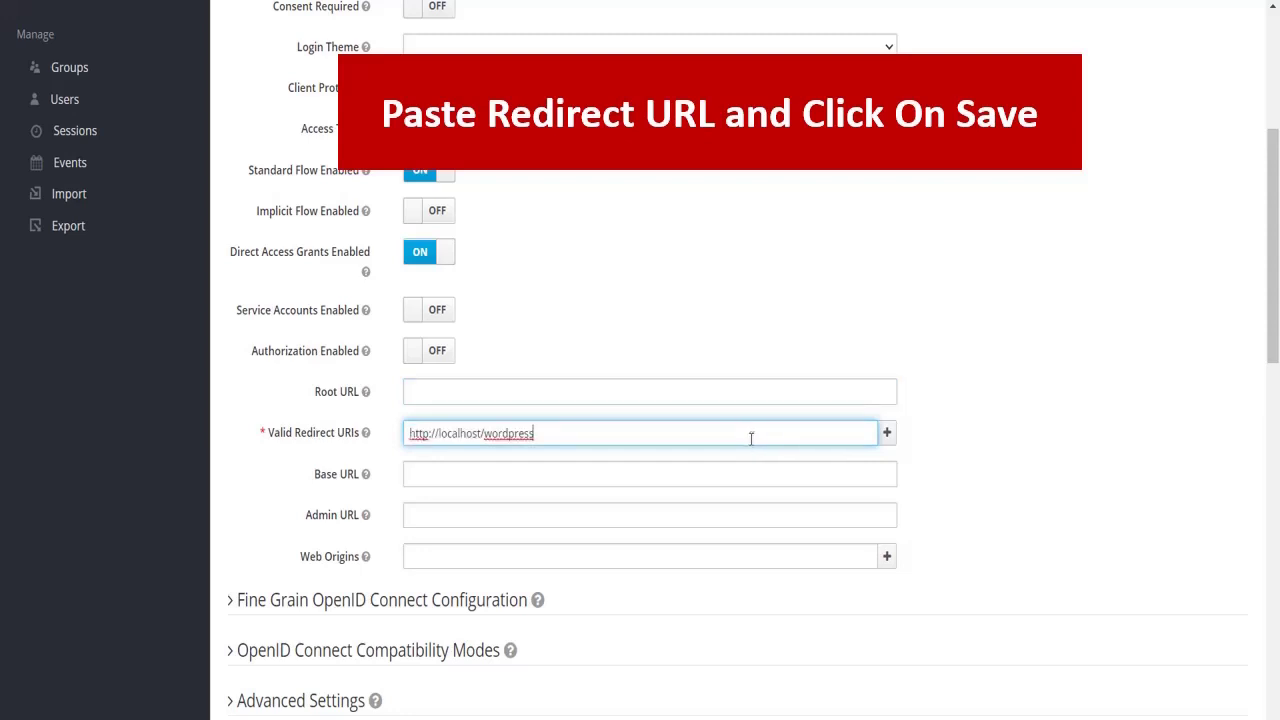
pyautogui.scroll(-3, 717, 530)
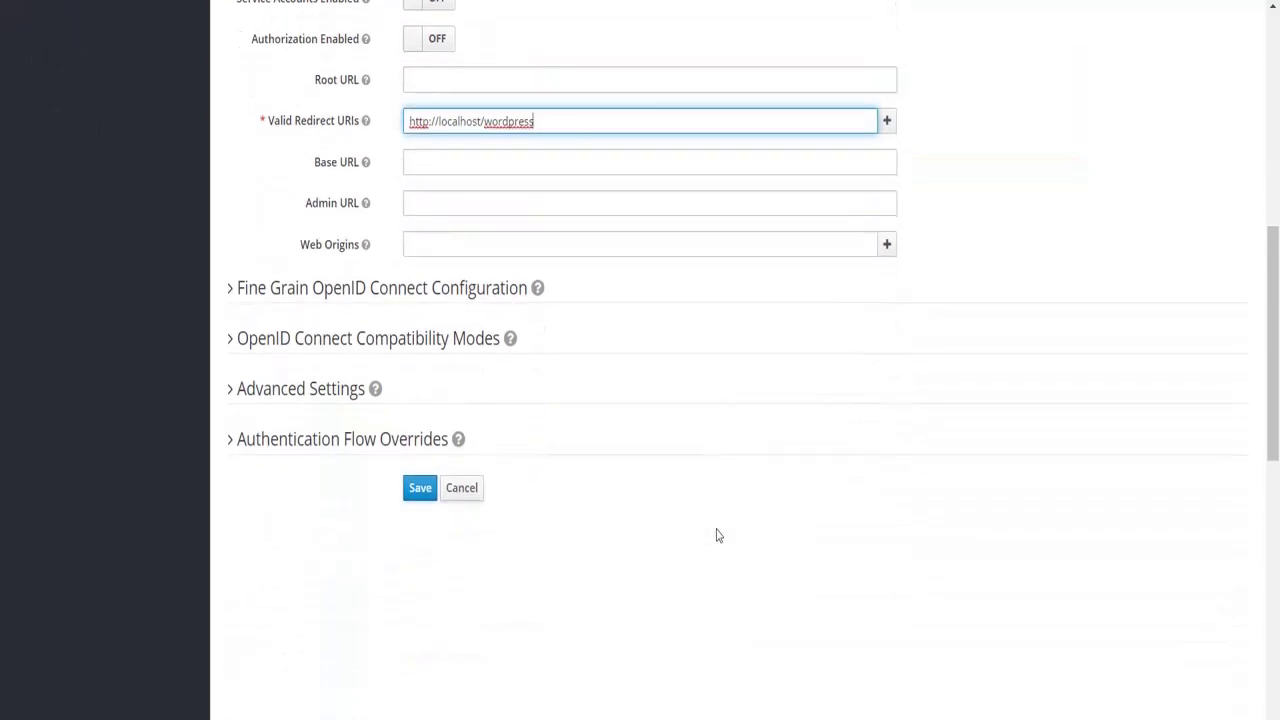
pyautogui.click(412, 498)
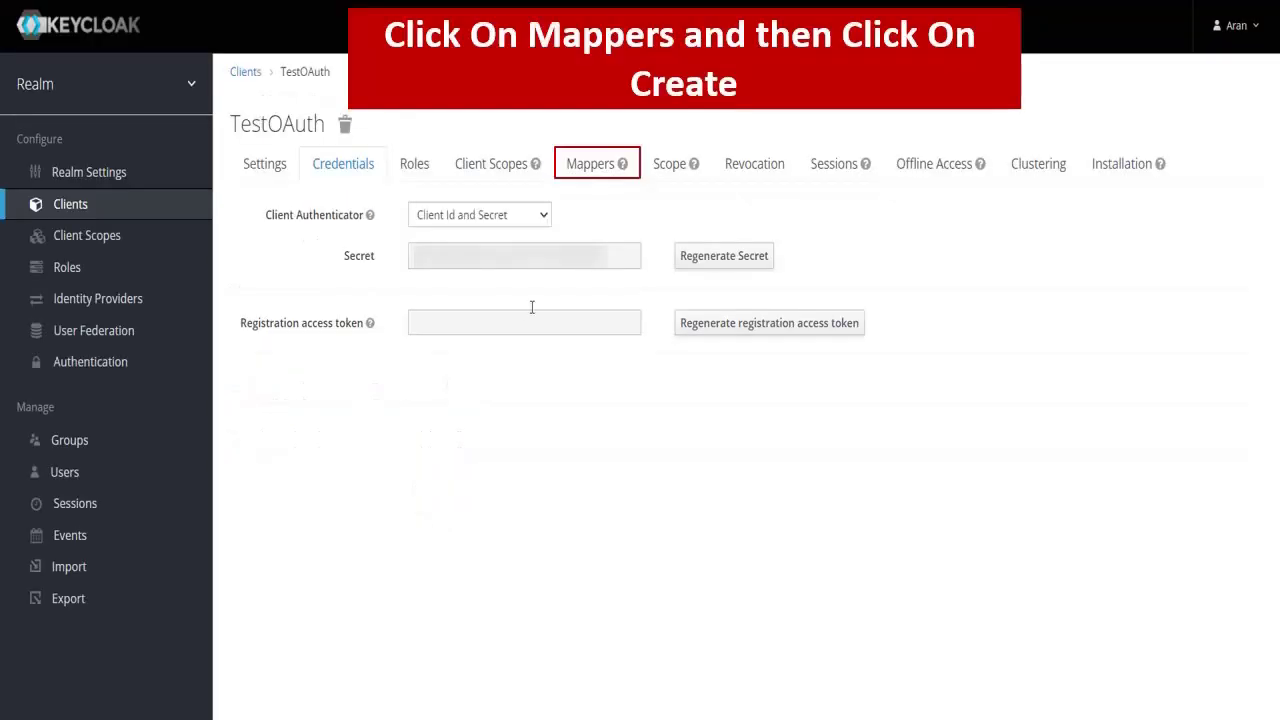
# Add a Group Membership mapper 'testmapper' to TestOAuth with Full group path off, and save.
pyautogui.click(603, 160)
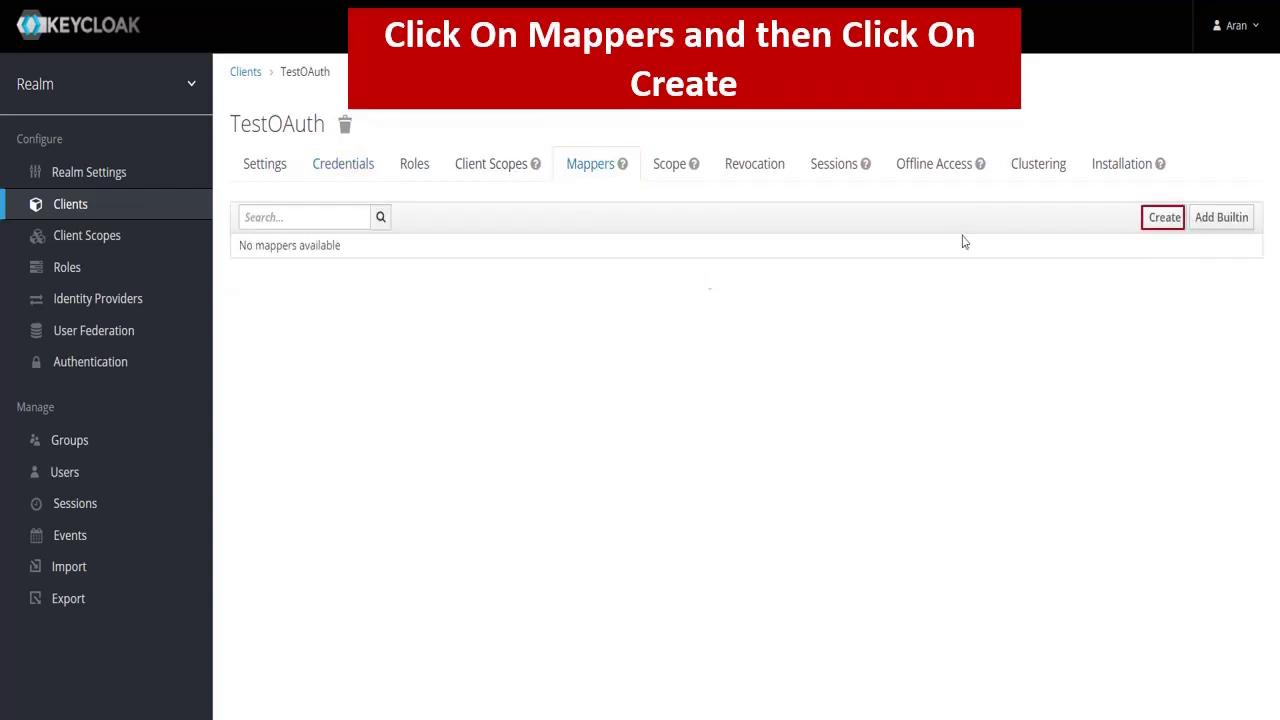
pyautogui.click(1162, 226)
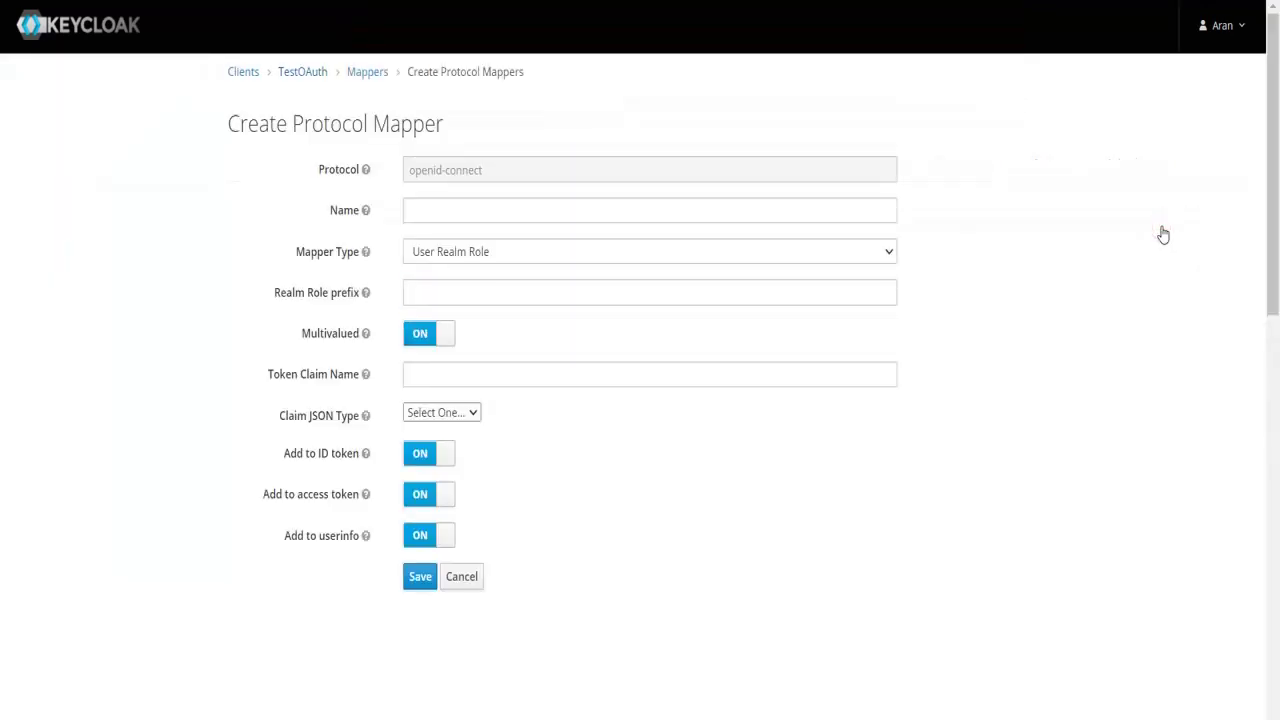
pyautogui.click(424, 208)
pyautogui.write('testma')
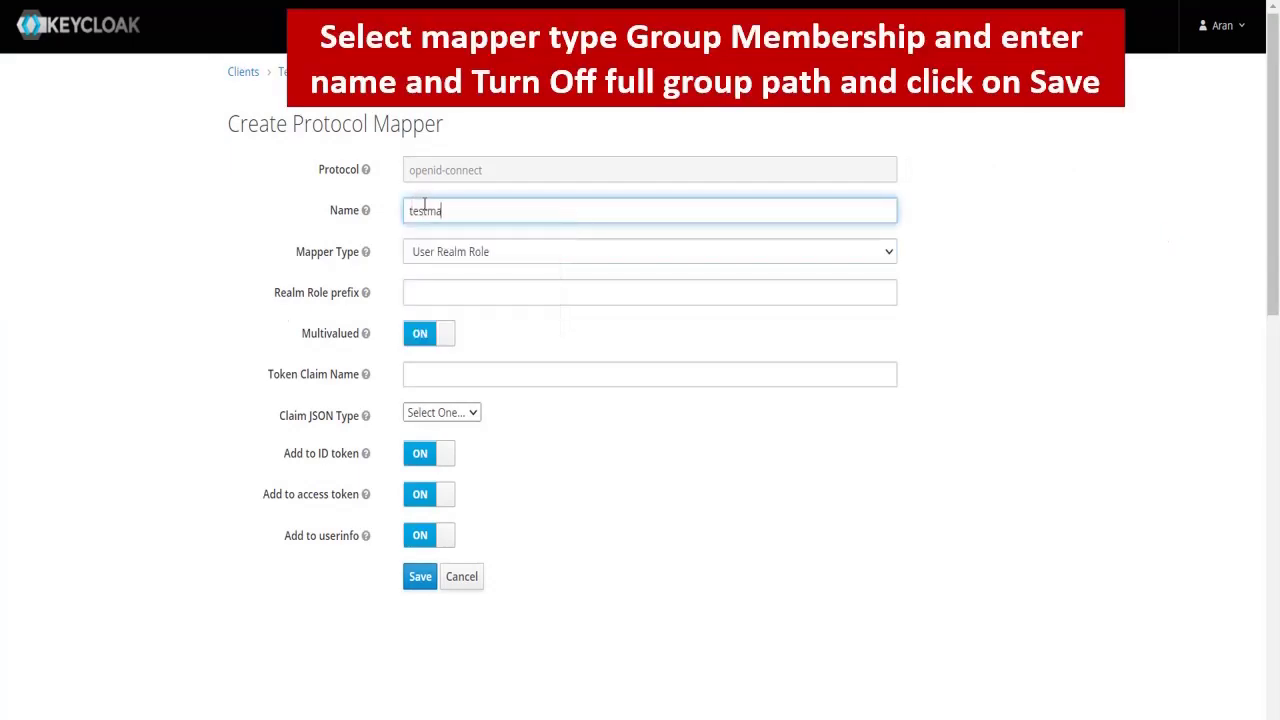
pyautogui.write('pper')
pyautogui.click(440, 251)
pyautogui.click(455, 490)
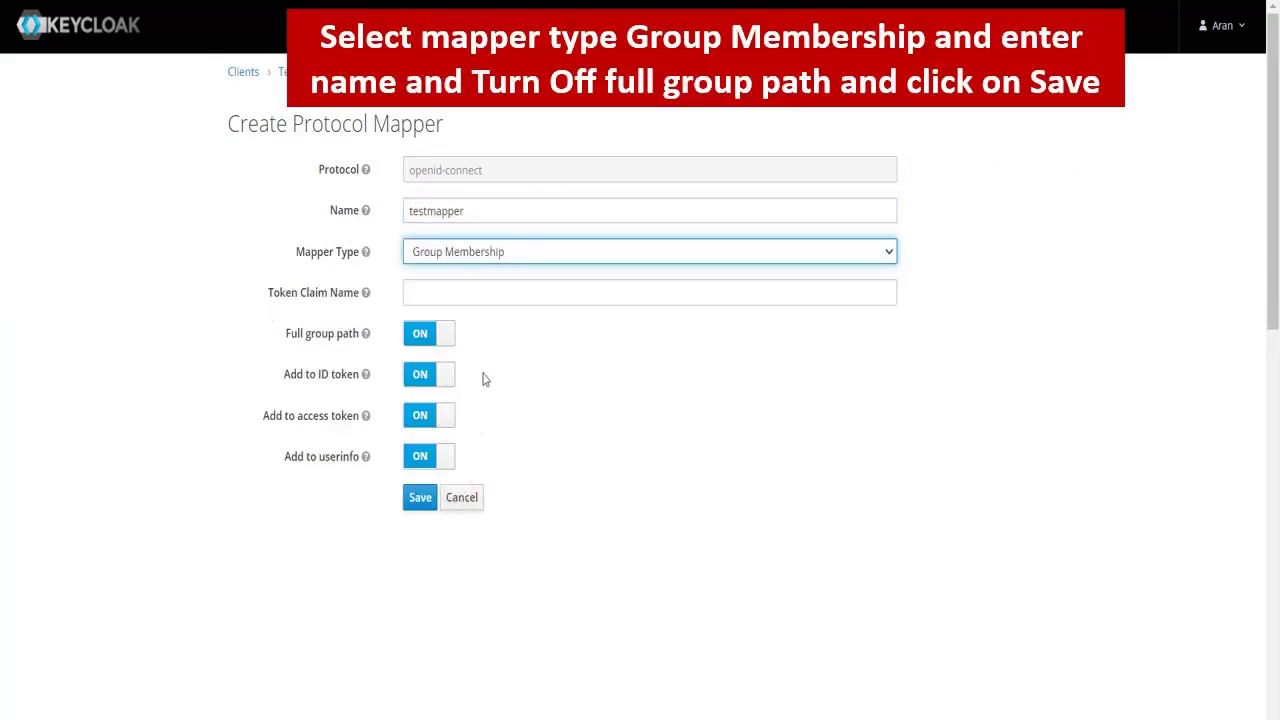
pyautogui.click(440, 334)
pyautogui.click(420, 497)
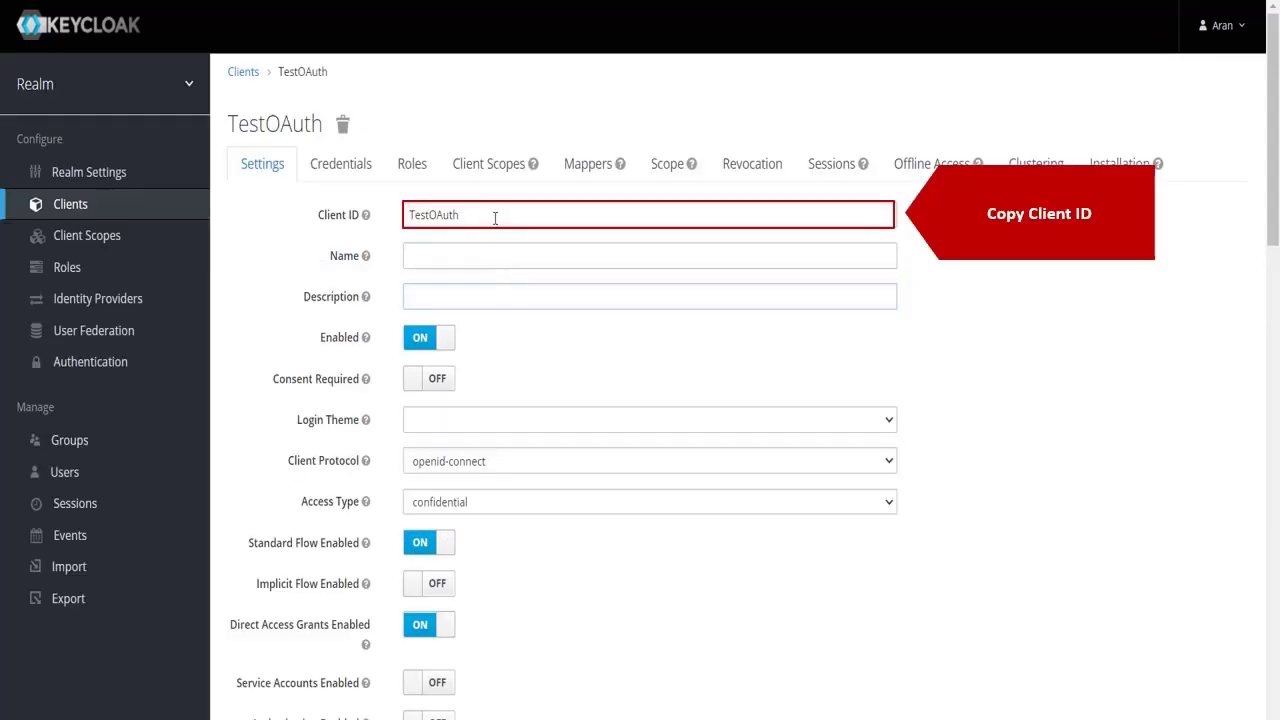
# Copy Client ID 'TestOAuth' from Keycloak and paste it into the plugin's Client ID field.
pyautogui.click(494, 218)
pyautogui.moveTo(489, 216); pyautogui.dragTo(410, 226)
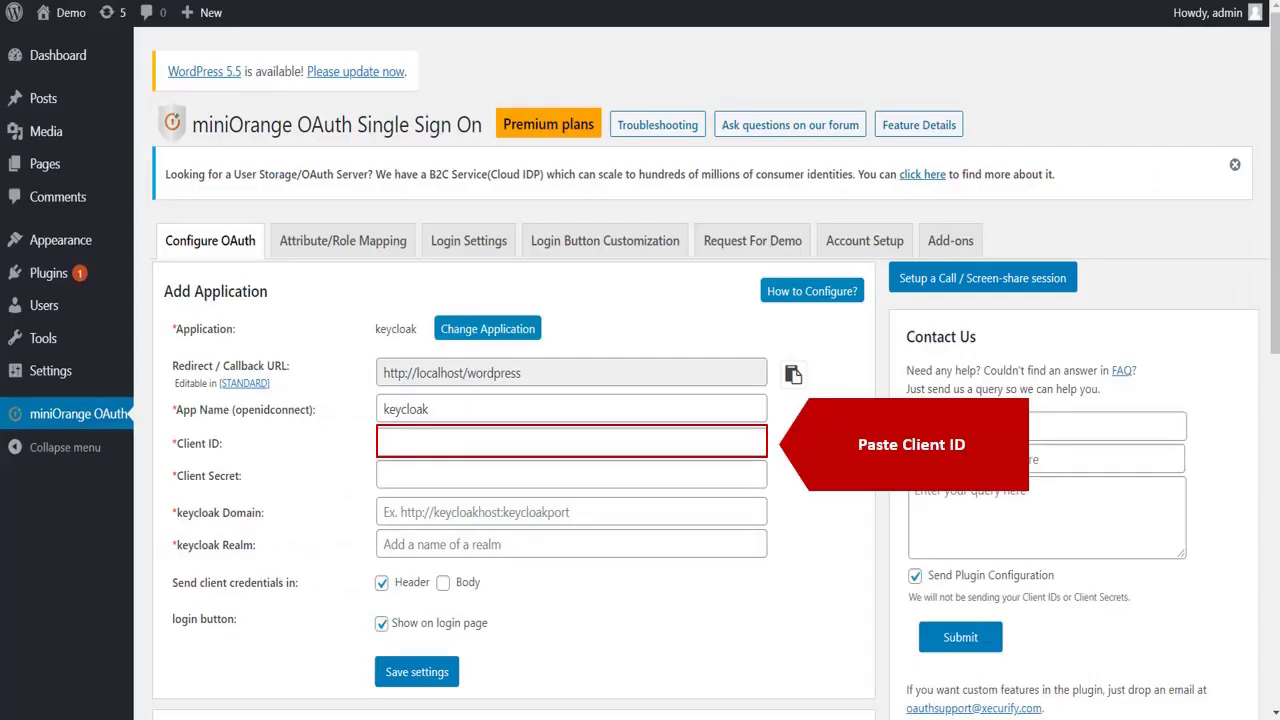
pyautogui.click(752, 445)
pyautogui.hotkey('ctrl', 'v')
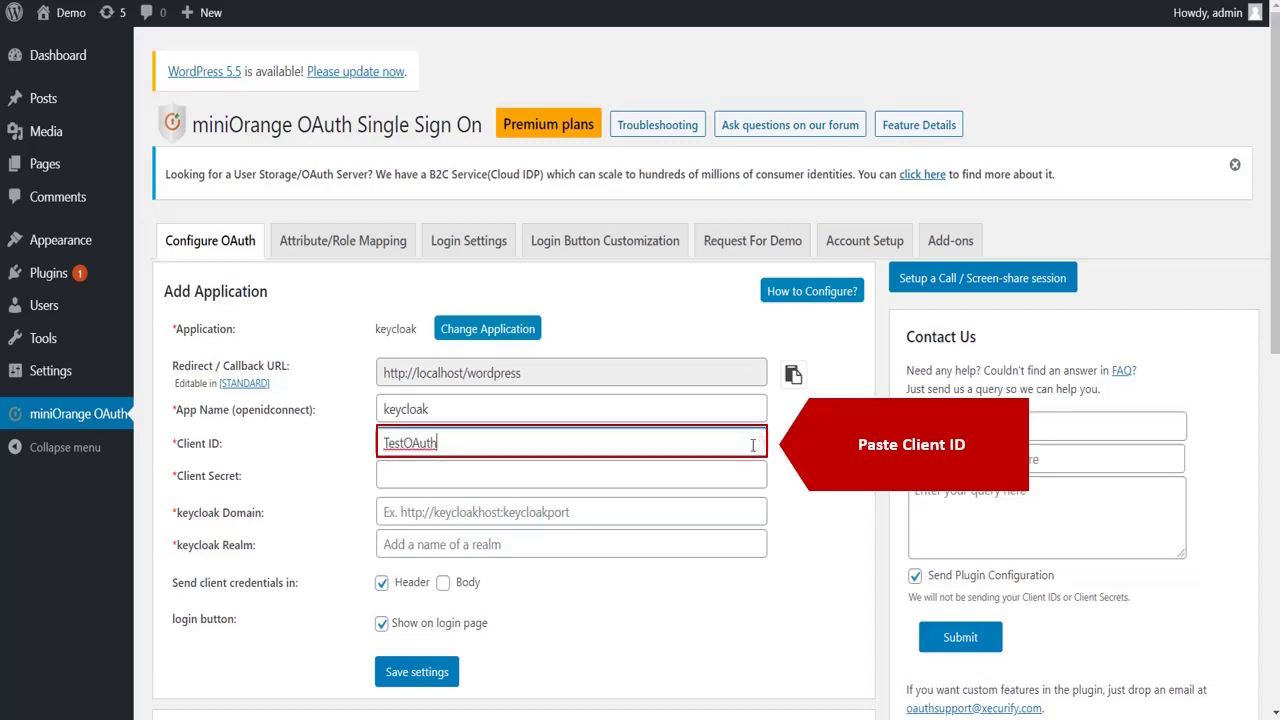
pyautogui.click(743, 475)
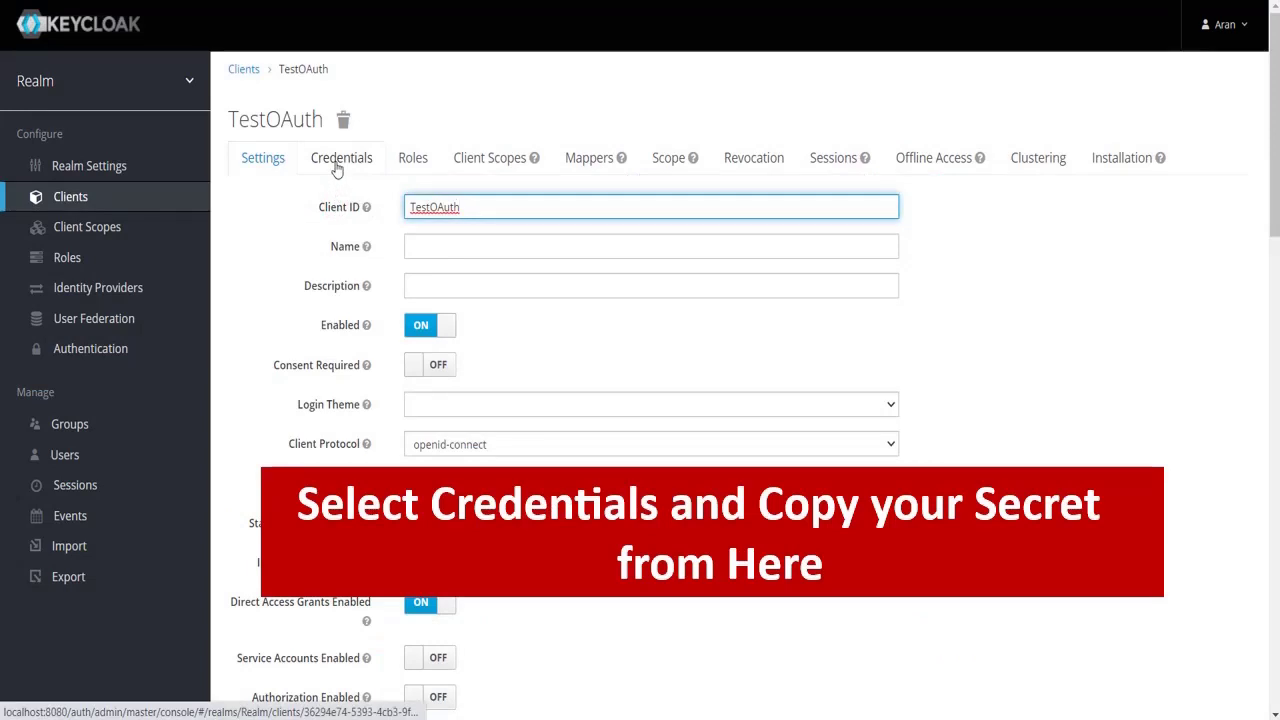
# Copy the TestOAuth client secret, the localhost:8080 server address and realm name 'Realm' into the miniOrange form.
pyautogui.click(337, 168)
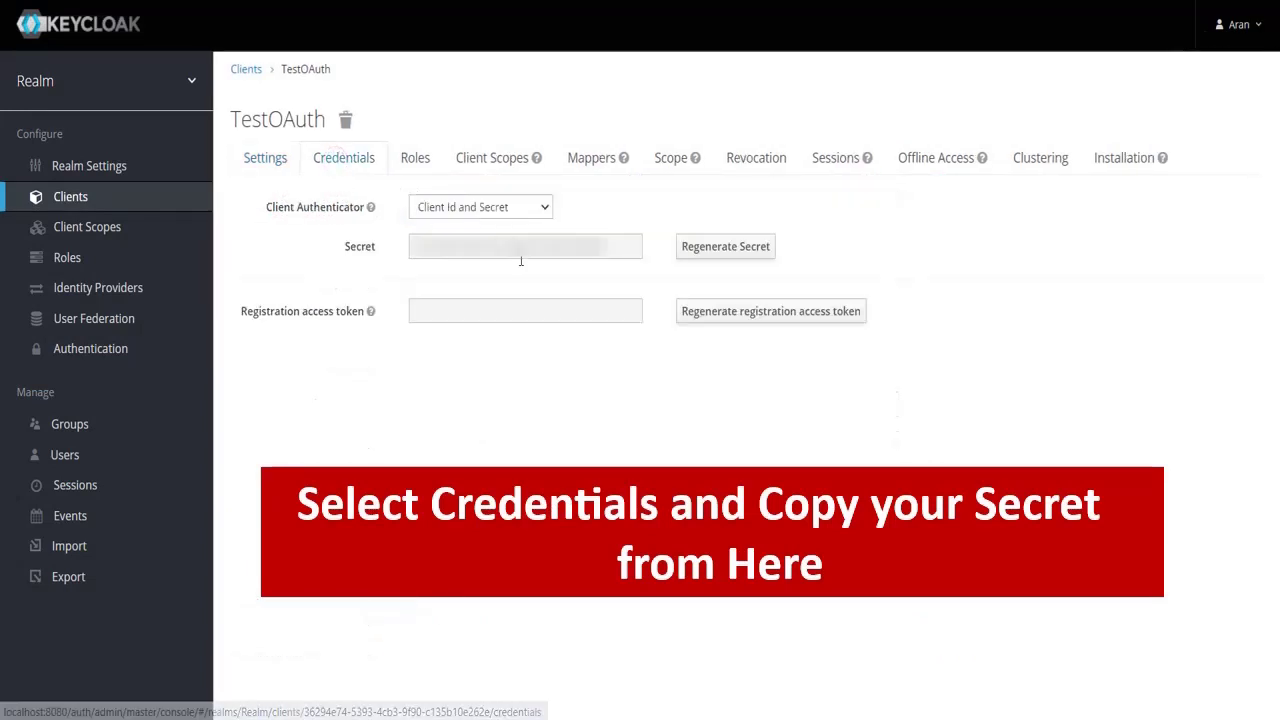
pyautogui.moveTo(608, 246); pyautogui.dragTo(416, 258)
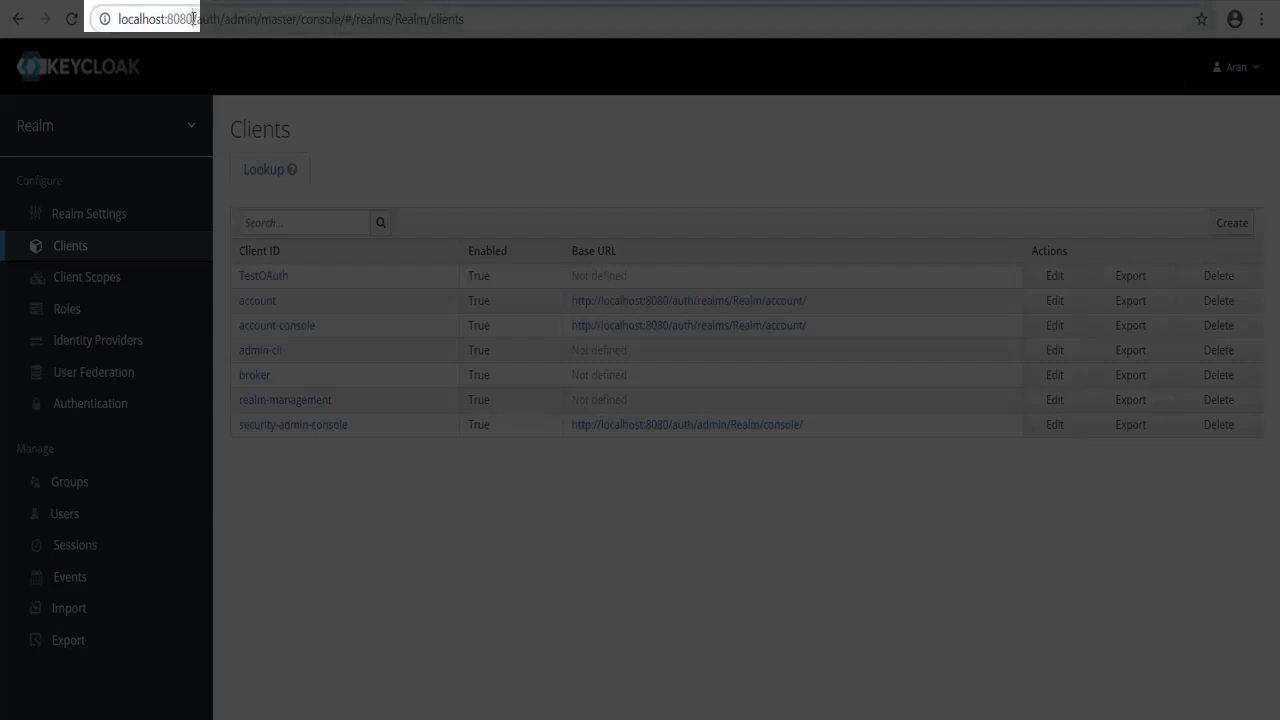
pyautogui.moveTo(197, 20); pyautogui.dragTo(119, 19)
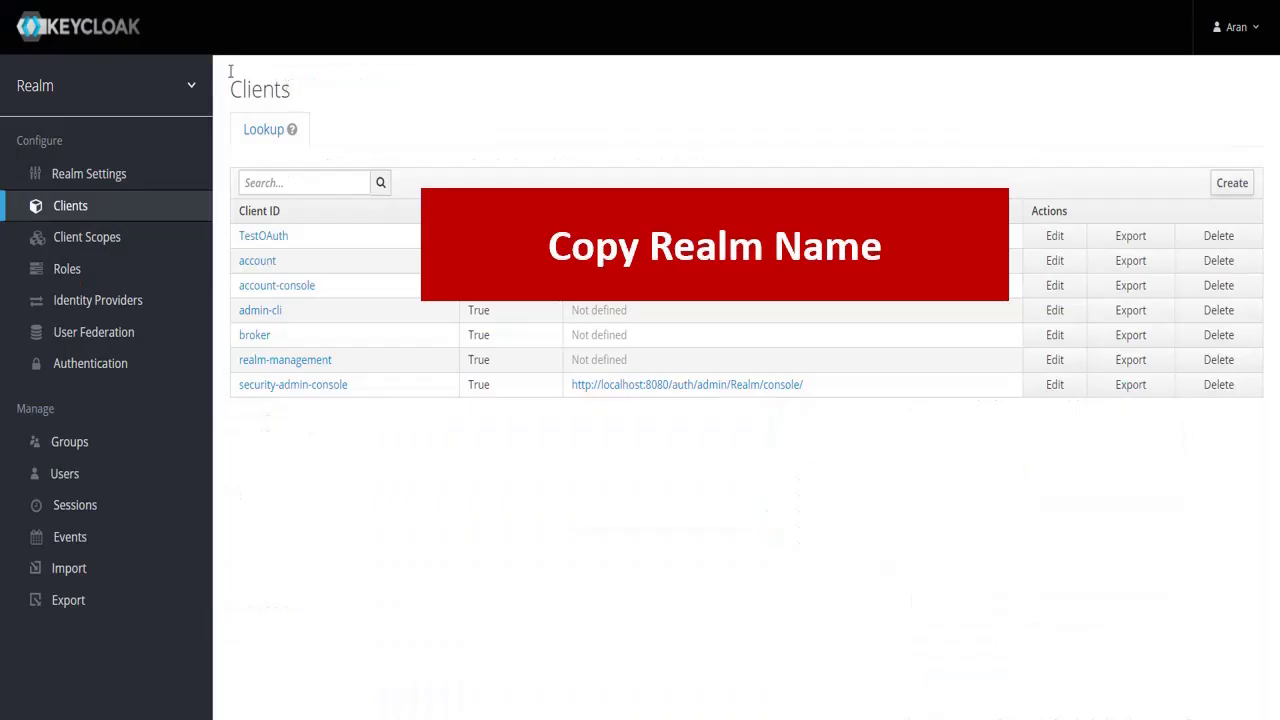
pyautogui.moveTo(57, 86)
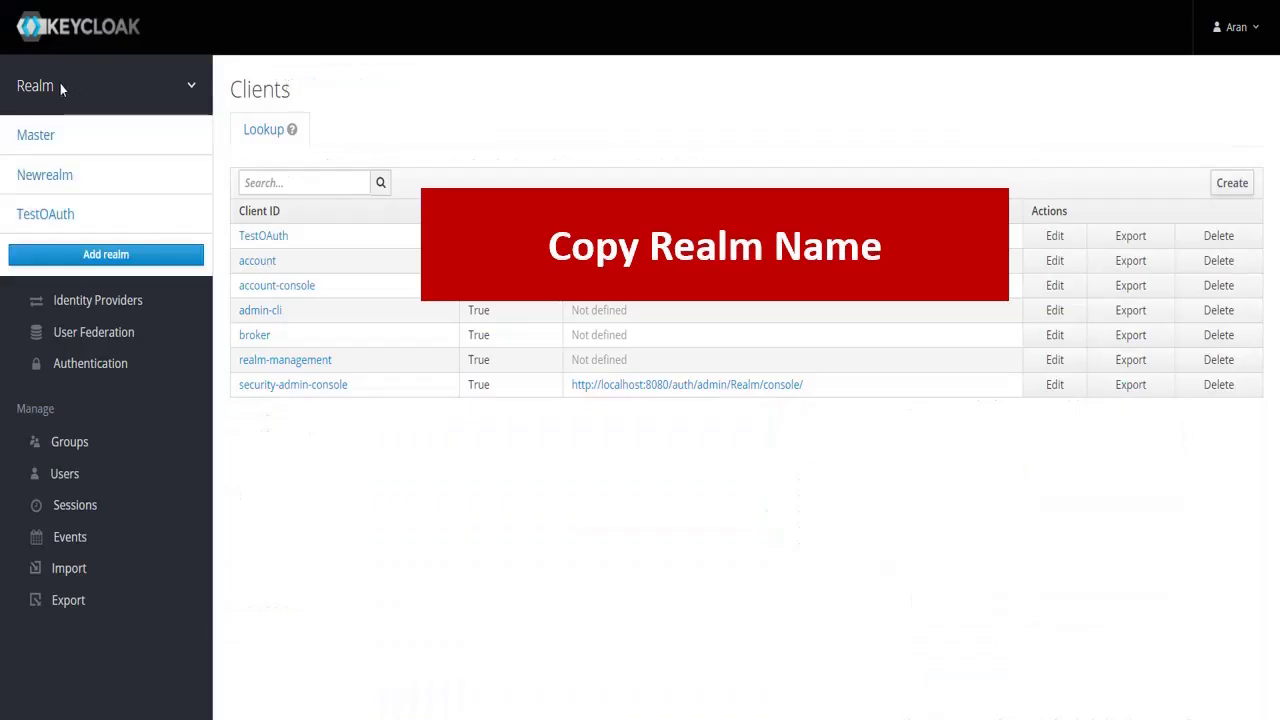
pyautogui.moveTo(57, 86); pyautogui.dragTo(12, 90)
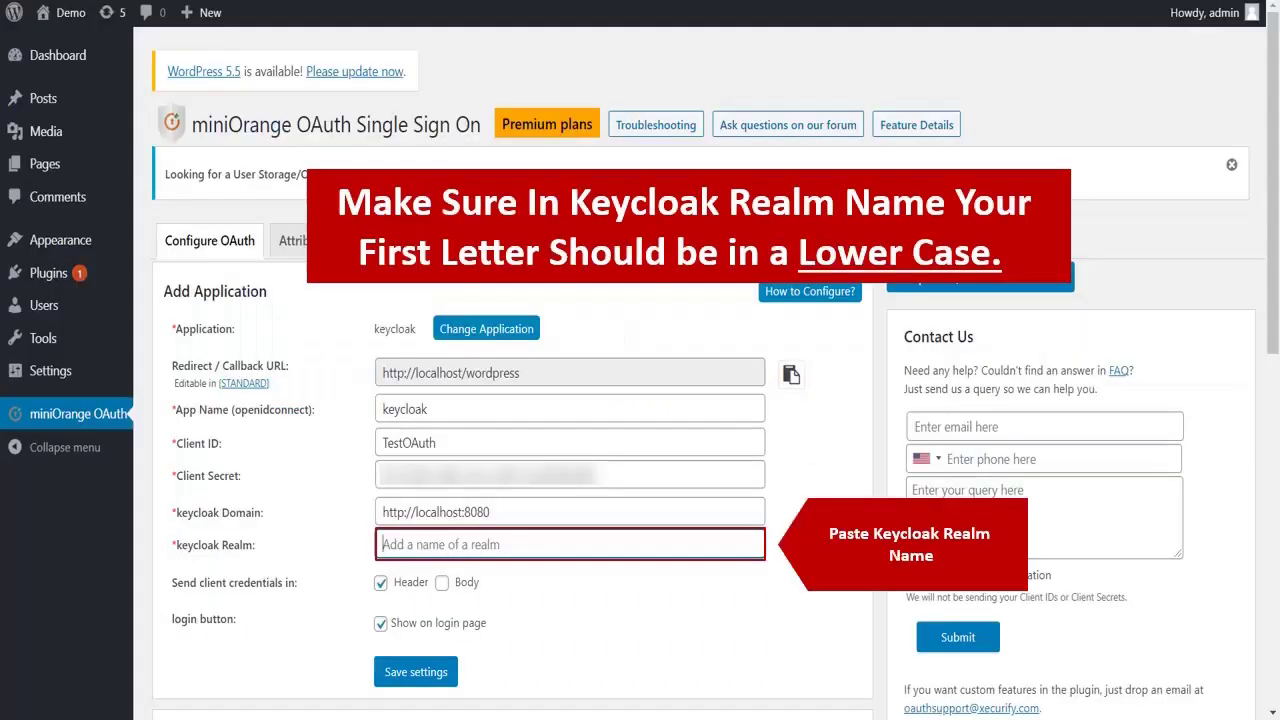
pyautogui.hotkey('ctrl', 'v')
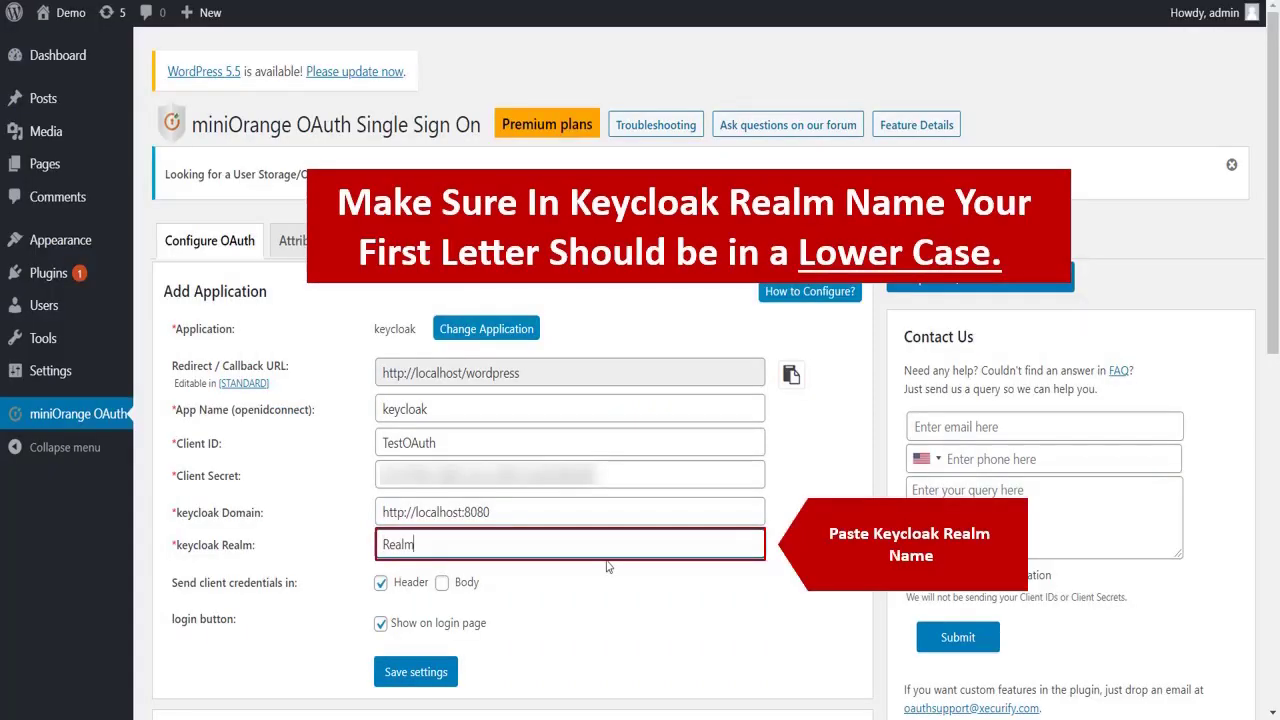
# Save the Keycloak connection settings in miniOrange.
pyautogui.click(445, 672)
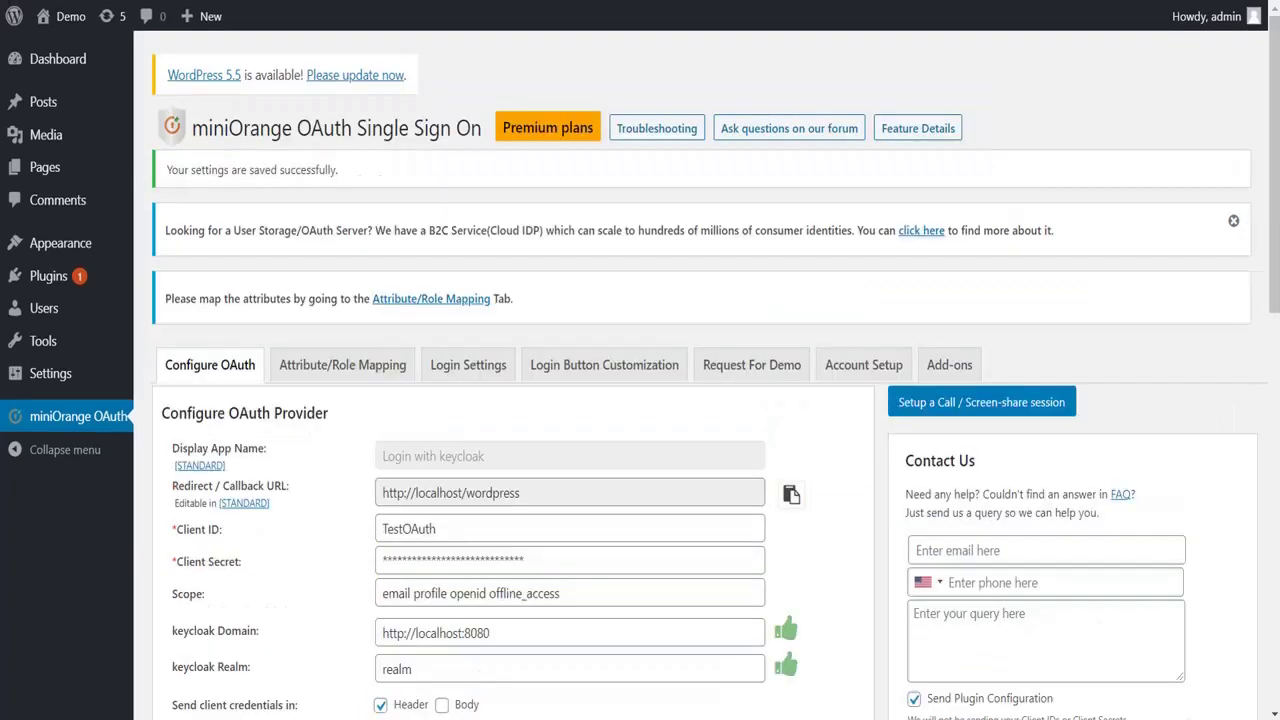
pyautogui.scroll(-2, 816, 557)
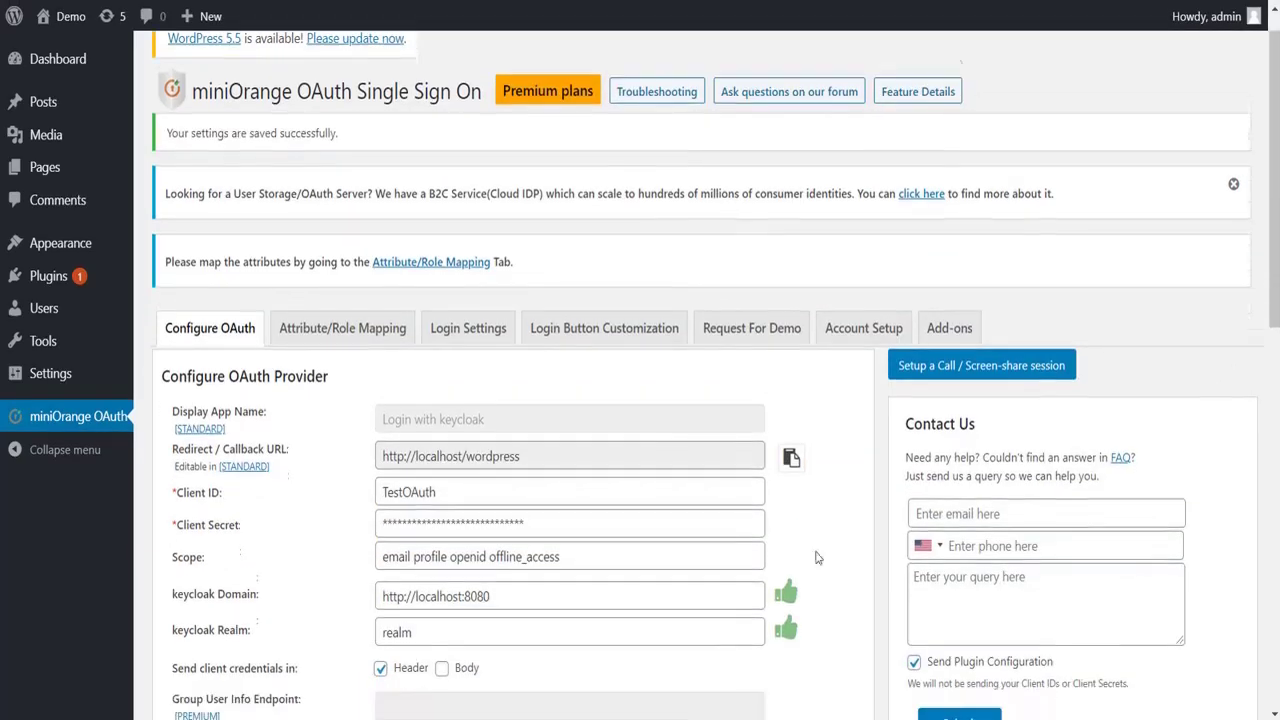
pyautogui.scroll(-3, 816, 557)
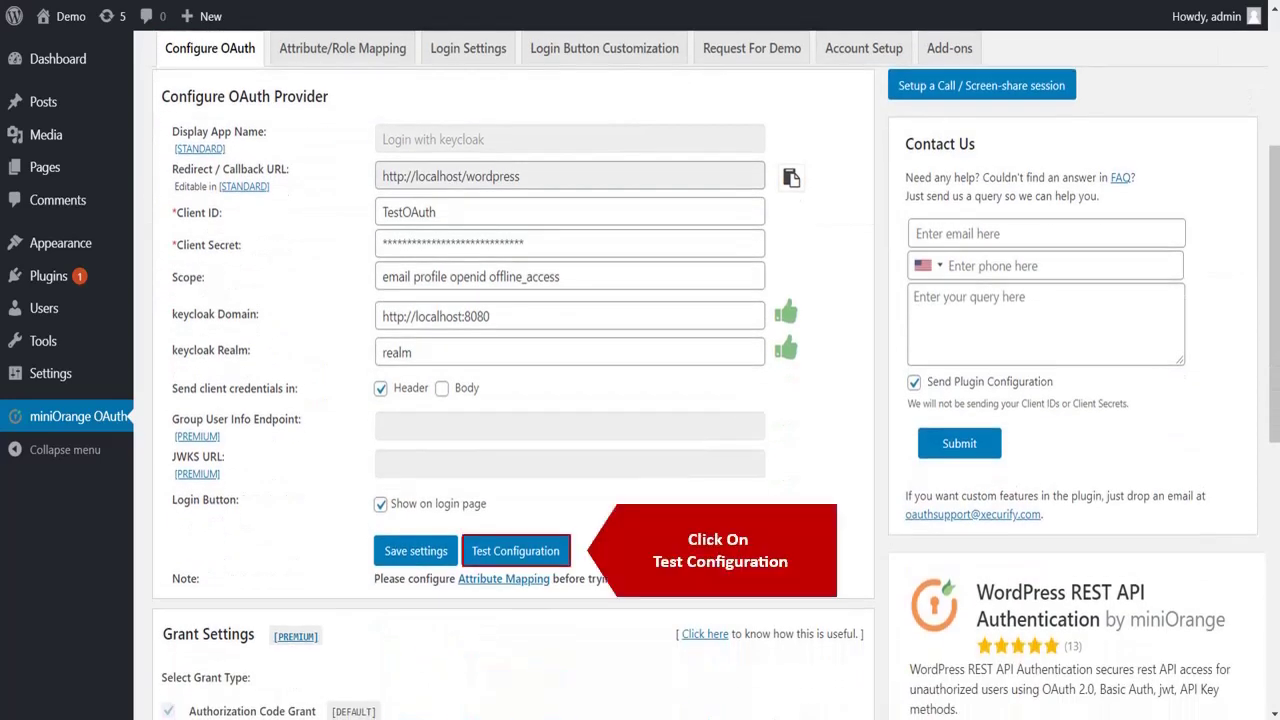
# Run Test Configuration and review the returned user attributes.
pyautogui.click(545, 551)
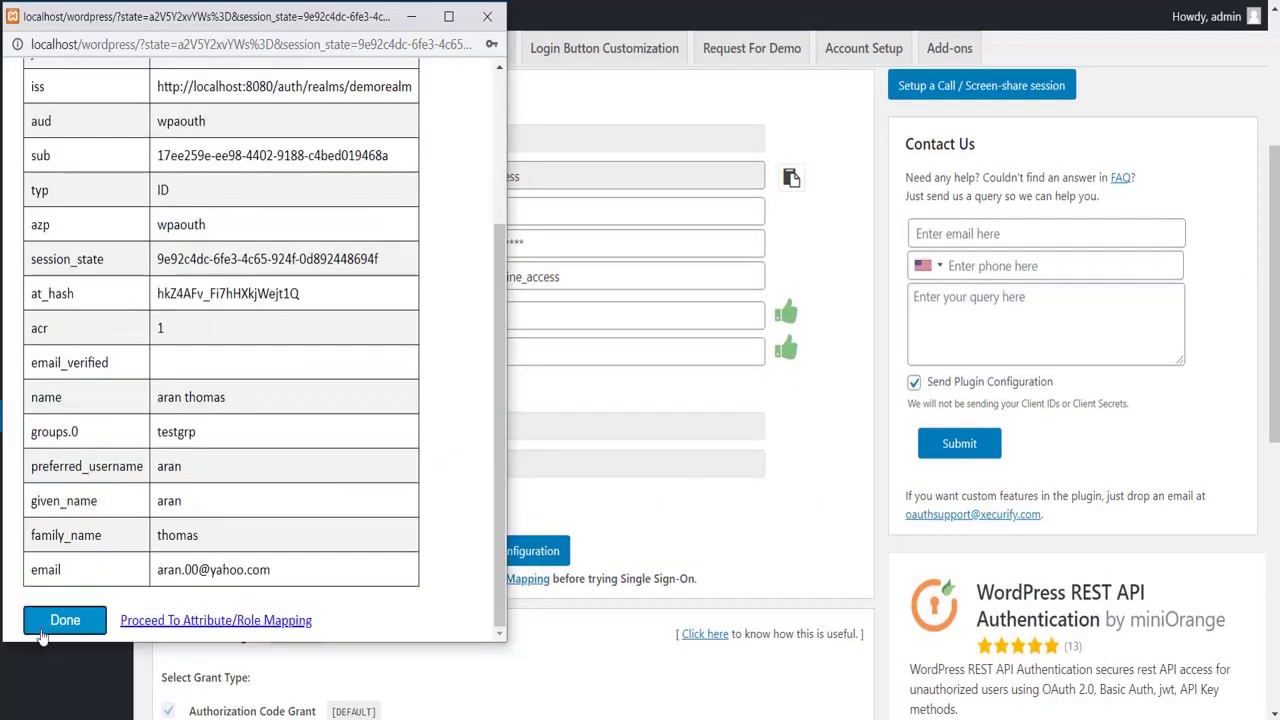
pyautogui.click(45, 624)
pyautogui.scroll(3, 534, 510)
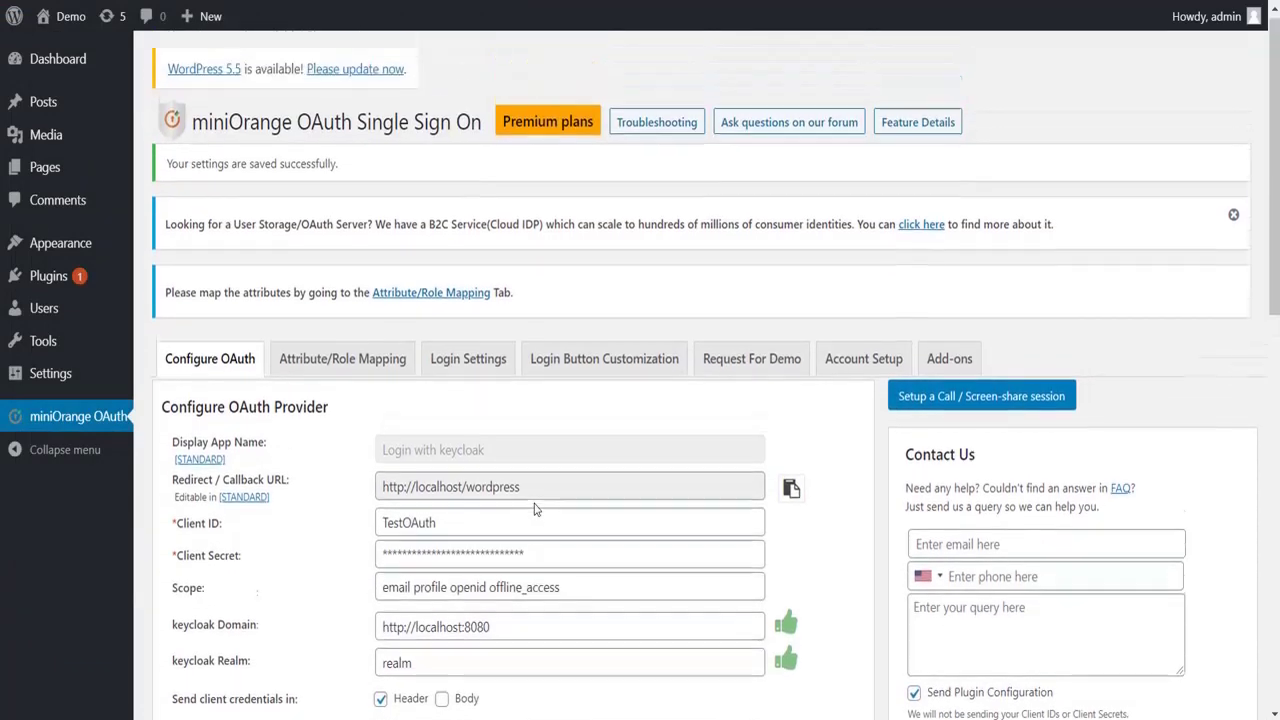
# In Attribute/Role Mapping, map Username to the 'name' attribute and save.
pyautogui.click(390, 368)
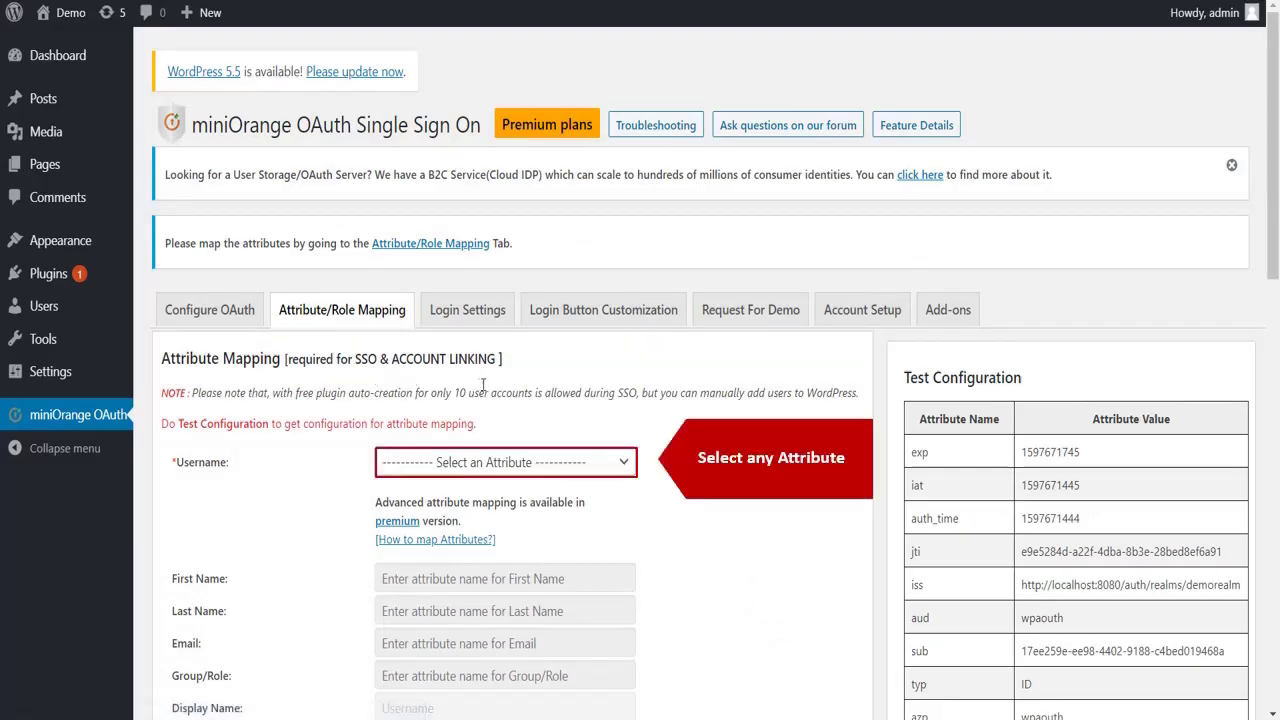
pyautogui.click(509, 462)
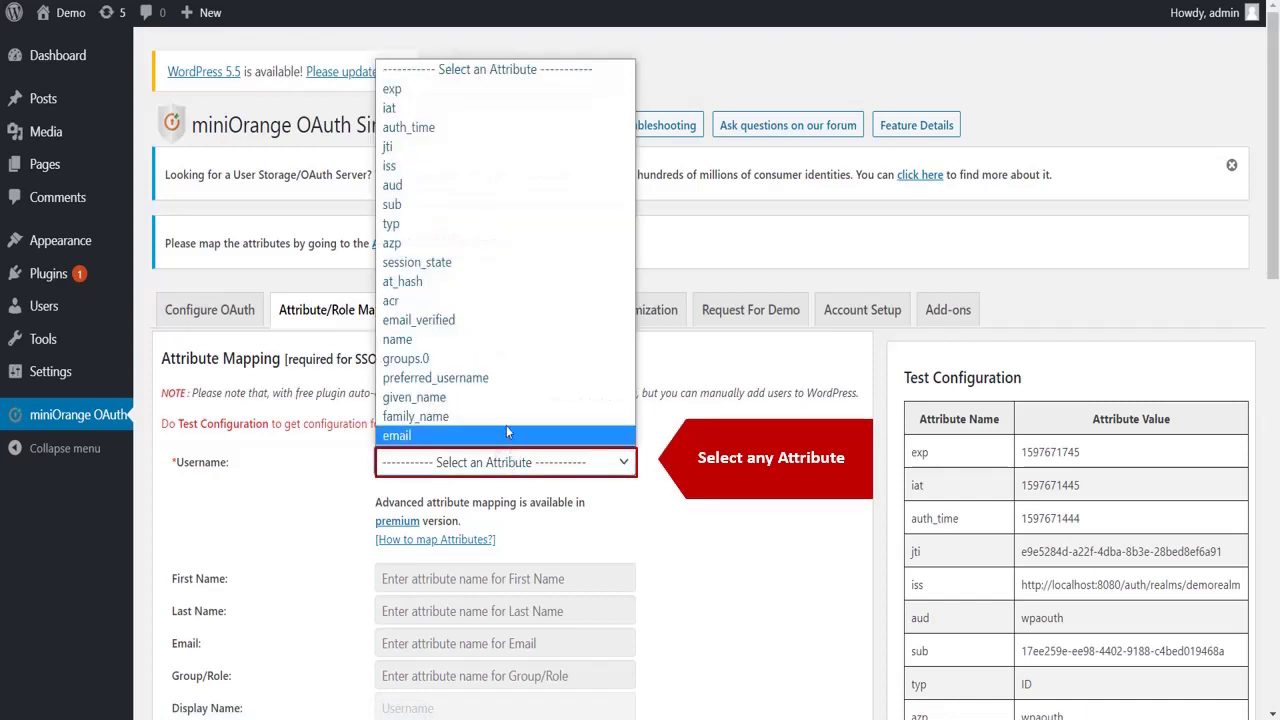
pyautogui.click(520, 345)
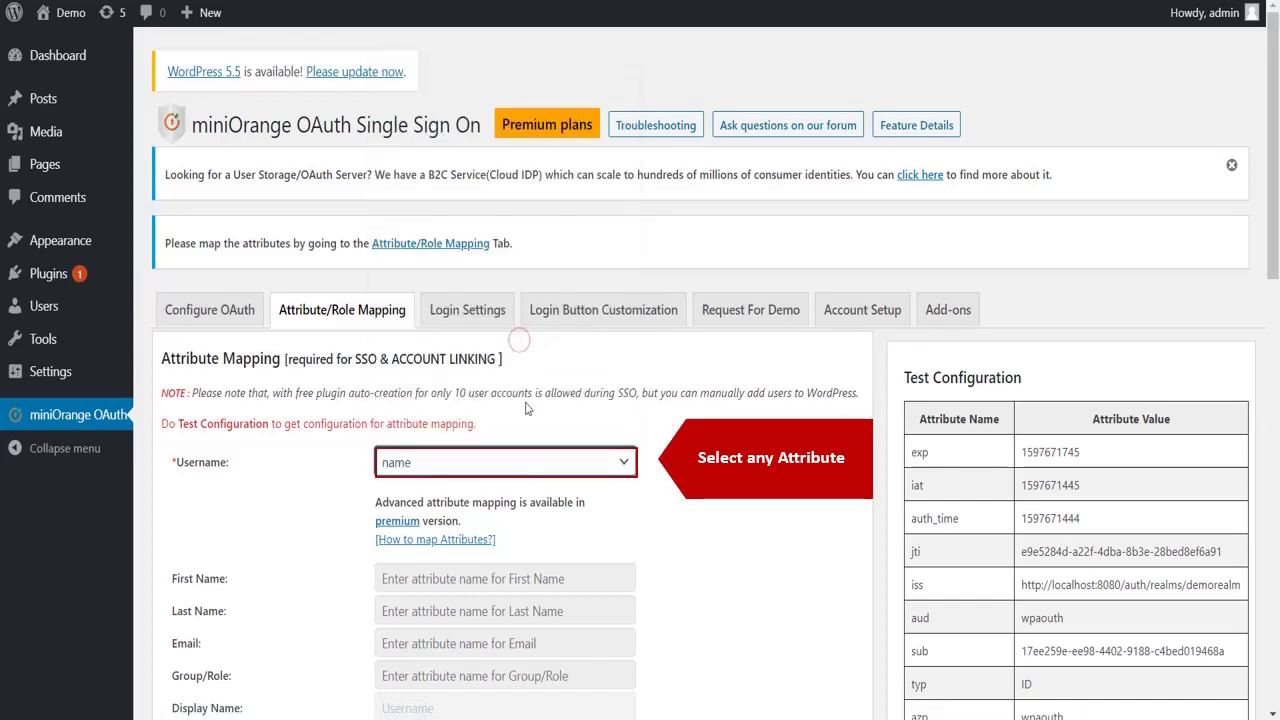
pyautogui.scroll(-5, 537, 534)
pyautogui.scroll(-3, 537, 534)
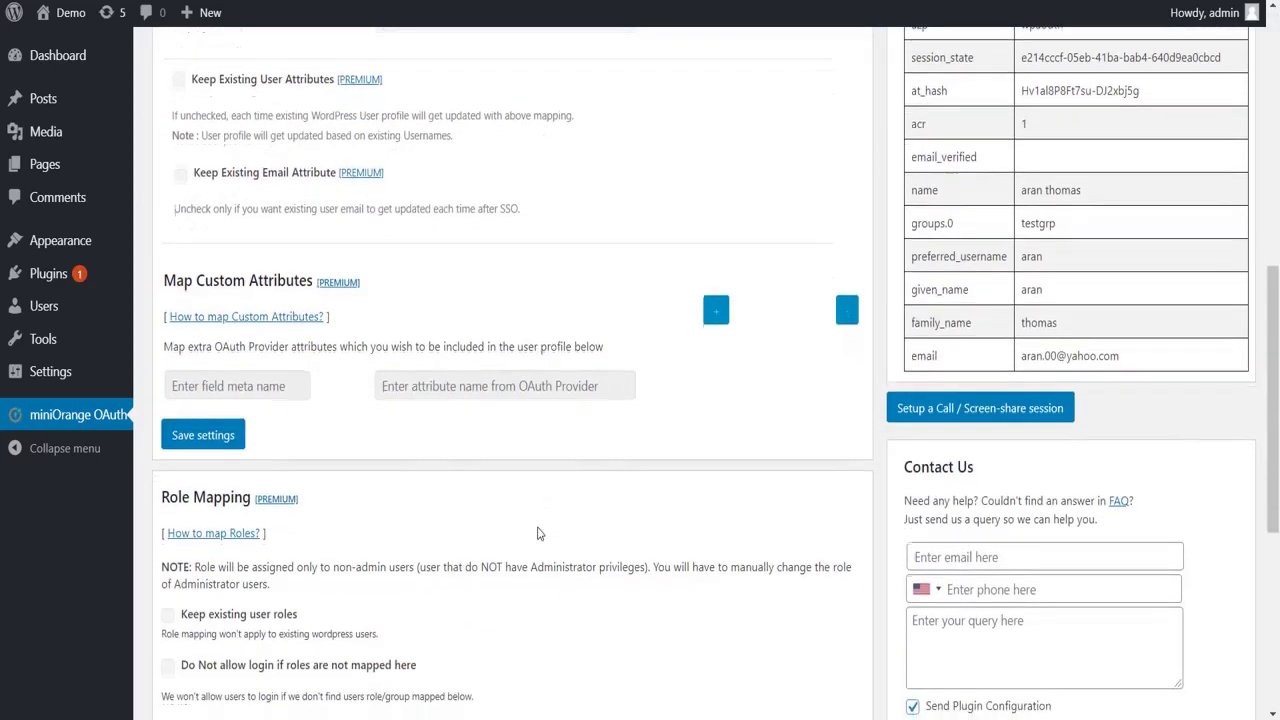
pyautogui.click(203, 436)
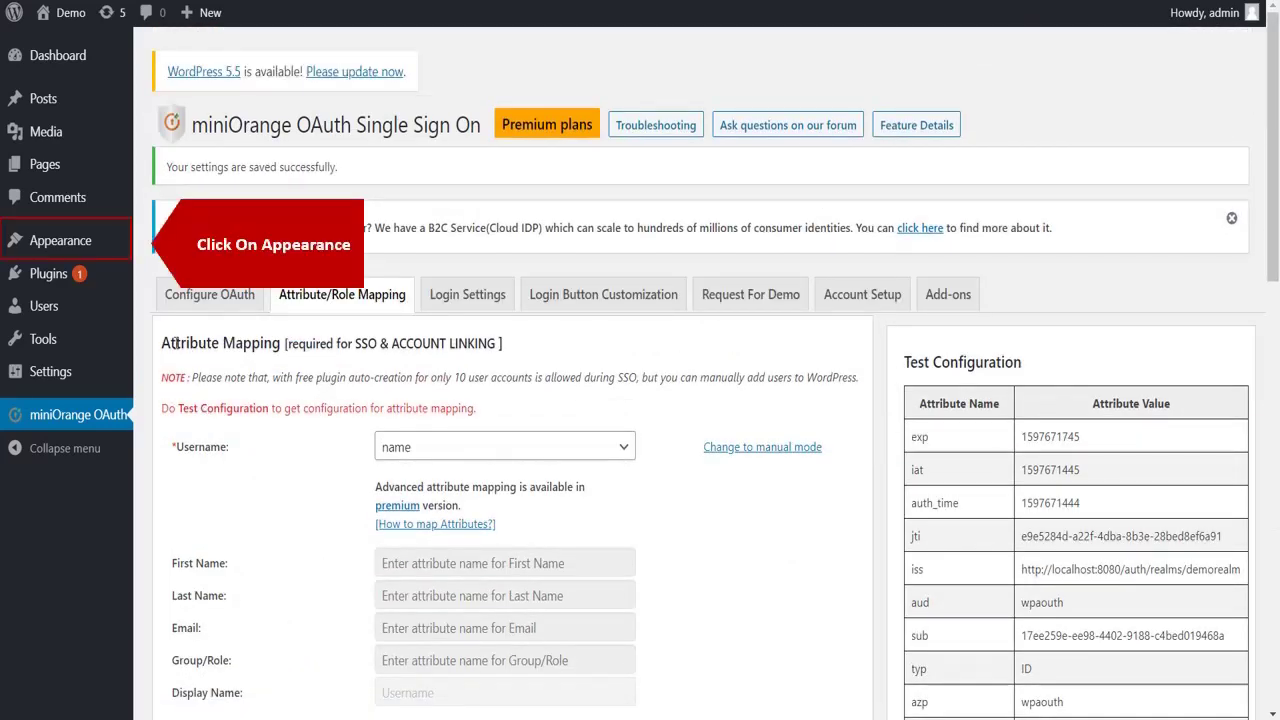
pyautogui.moveTo(100, 245)
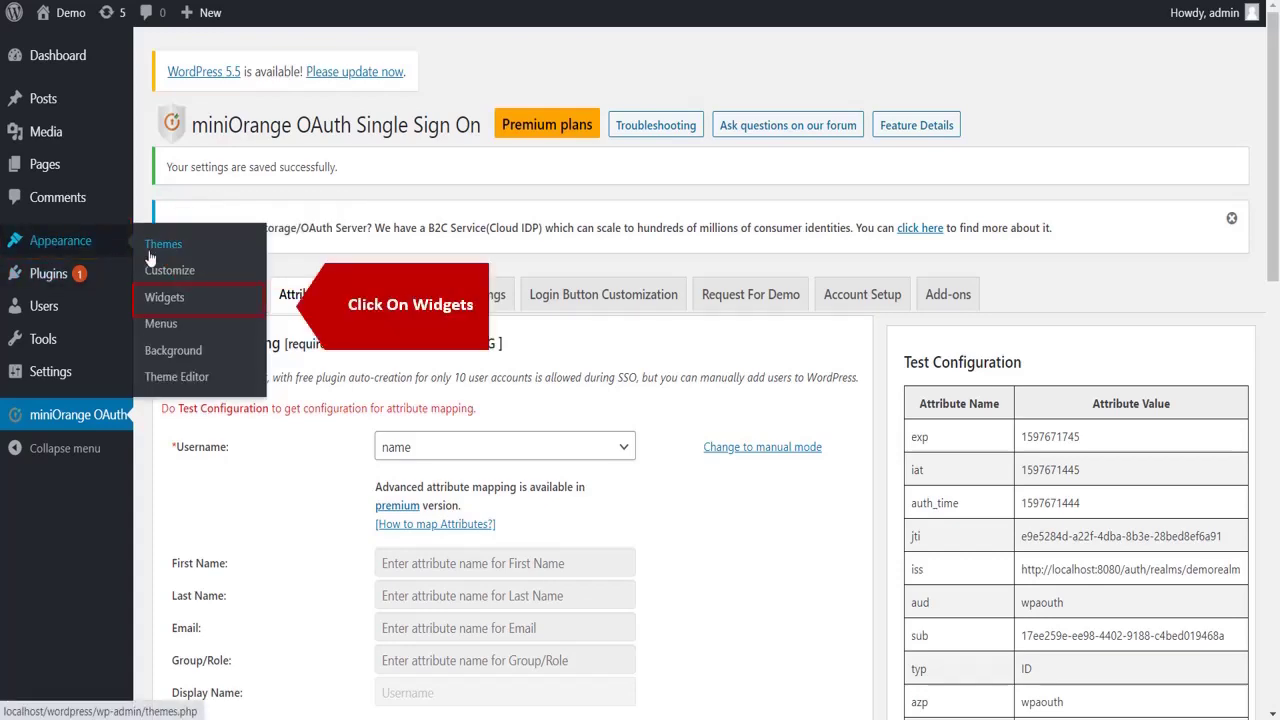
# Drag the miniOrange OAuth widget into Footer #1 below Search on the Widgets page.
pyautogui.click(164, 298)
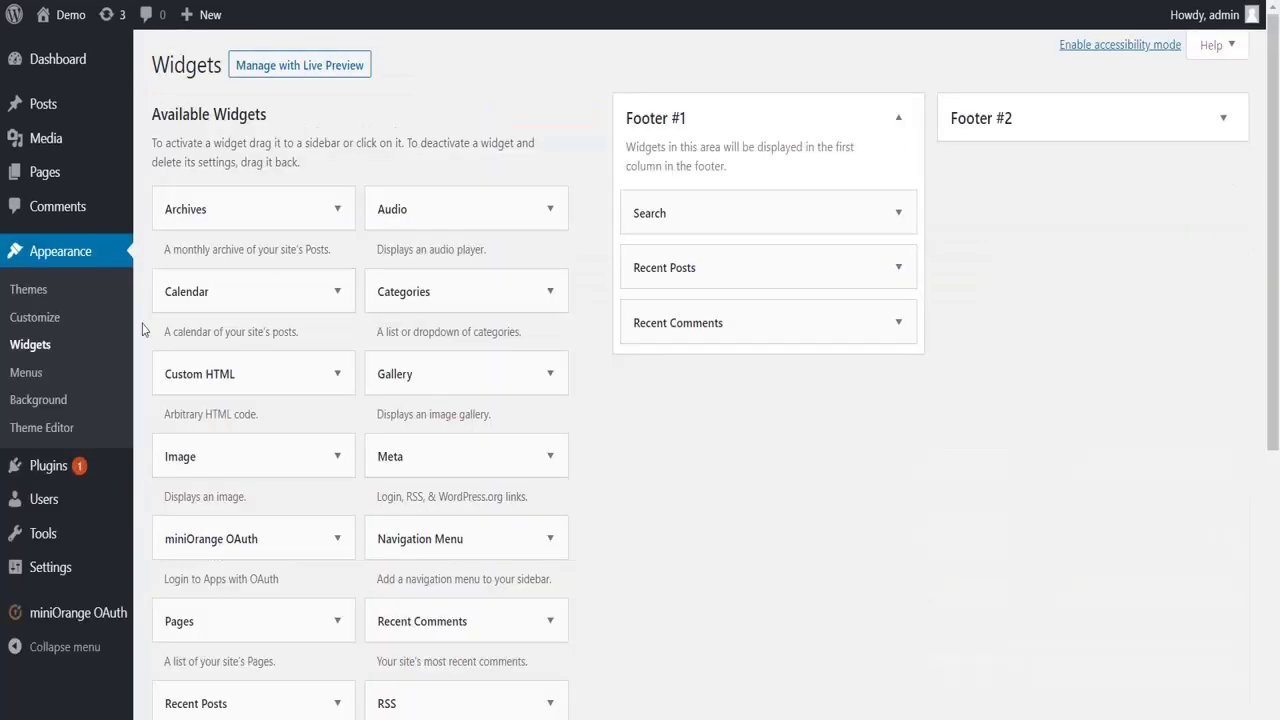
pyautogui.moveTo(211, 543); pyautogui.dragTo(699, 241)
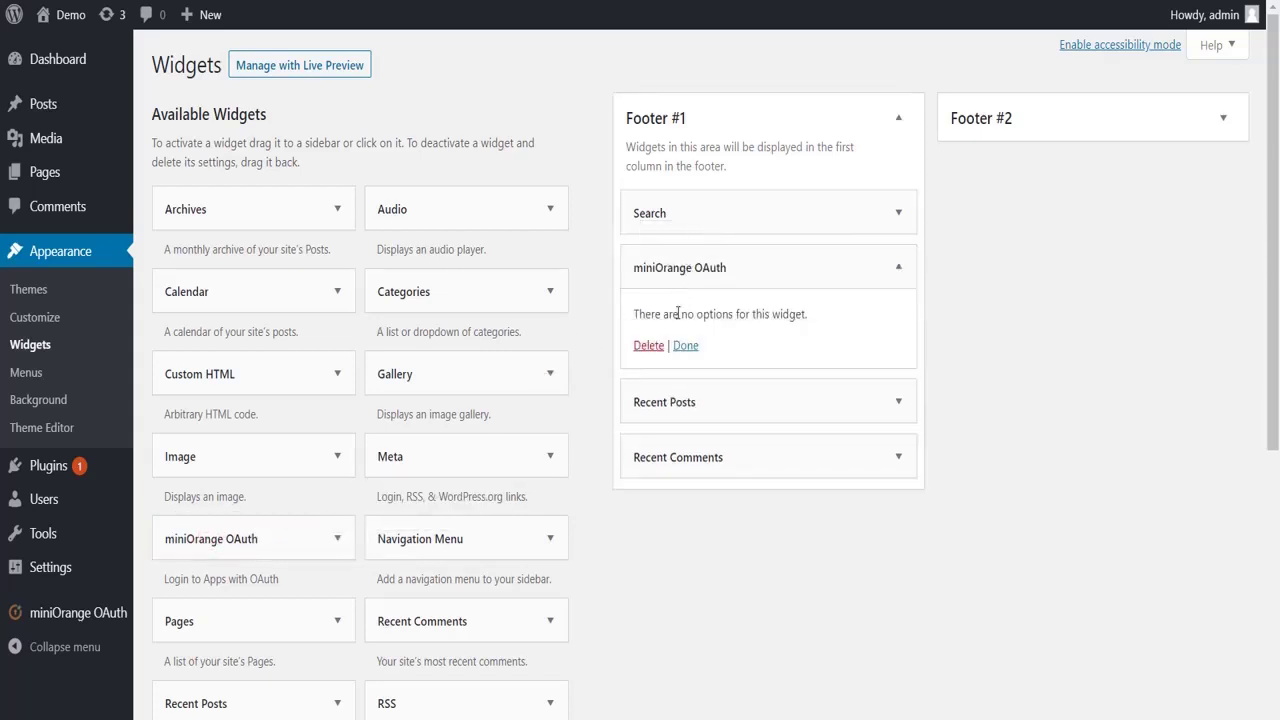
pyautogui.click(685, 345)
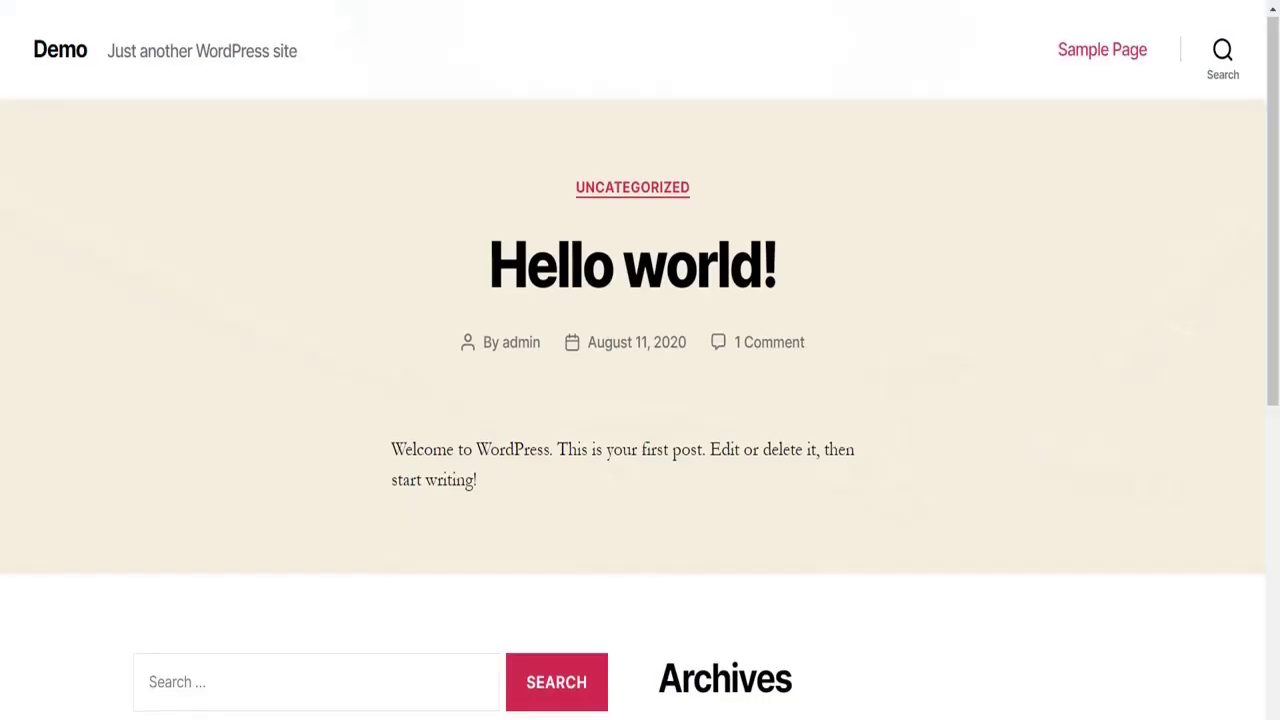
pyautogui.scroll(-5, 303, 374)
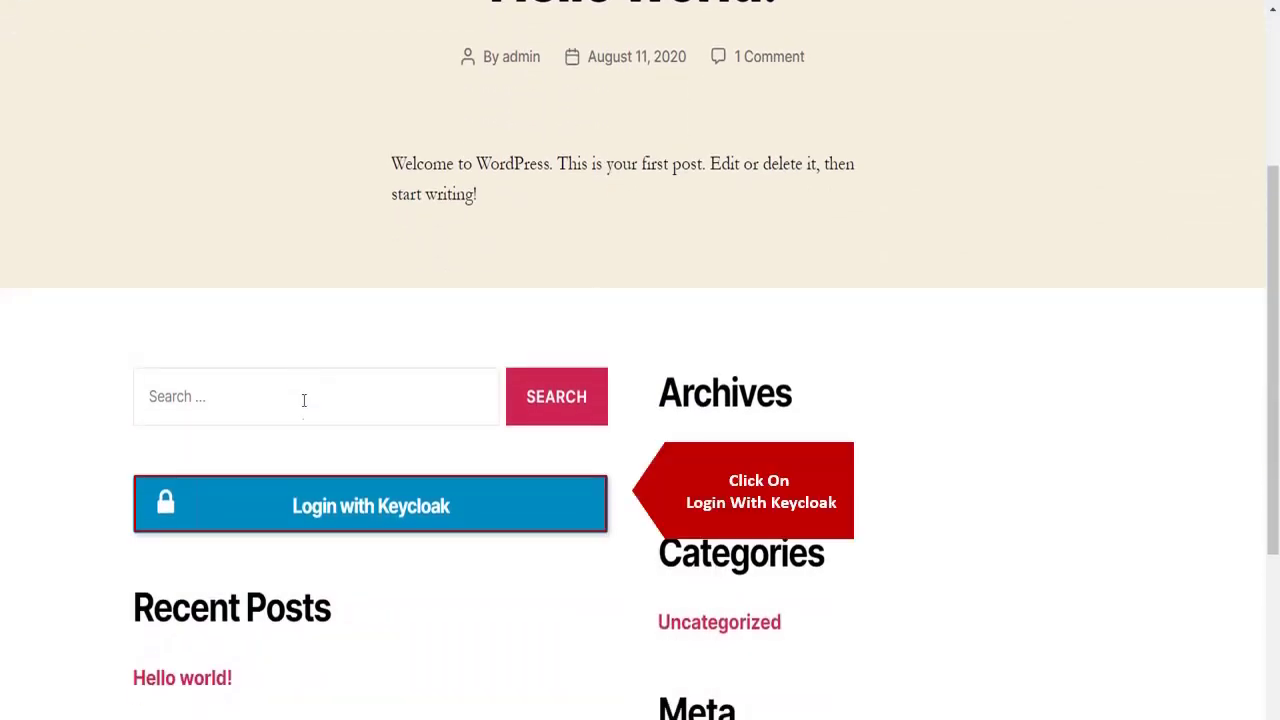
# Use Login with Keycloak and sign in on the DEMOREALM page with the user's username and password.
pyautogui.click(312, 510)
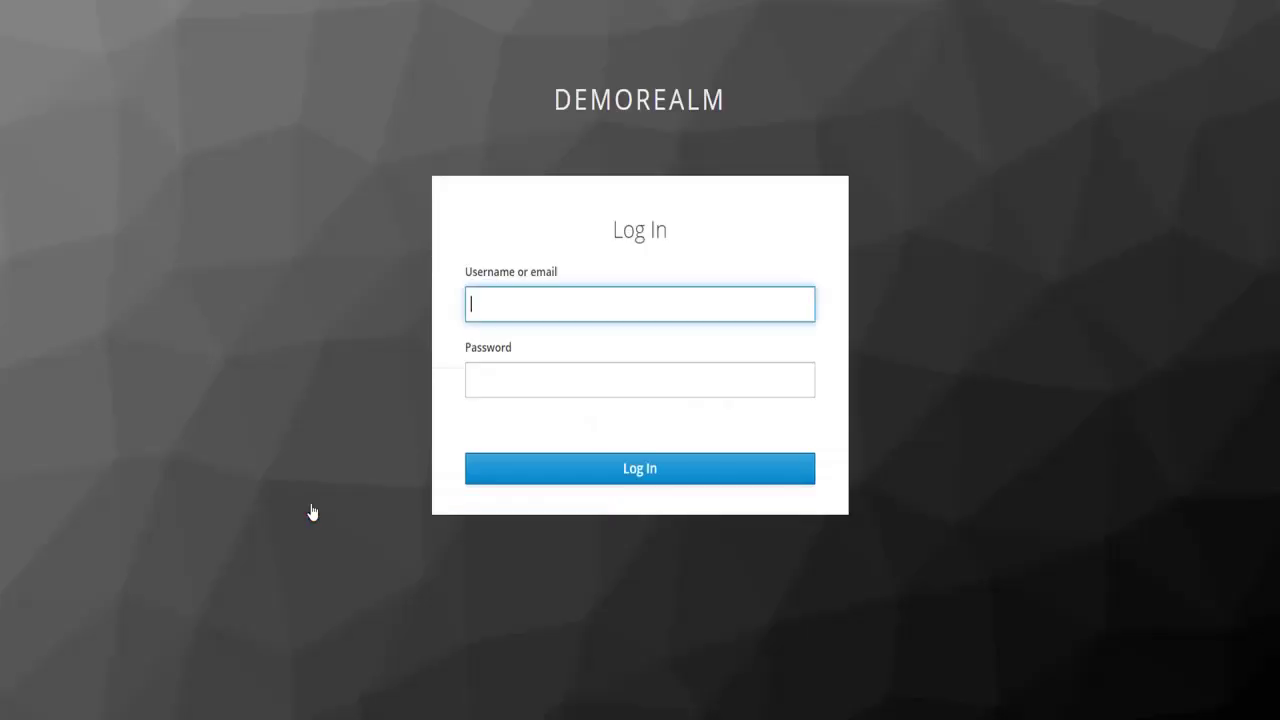
pyautogui.write('aran')
pyautogui.click(484, 380)
pyautogui.click(543, 469)
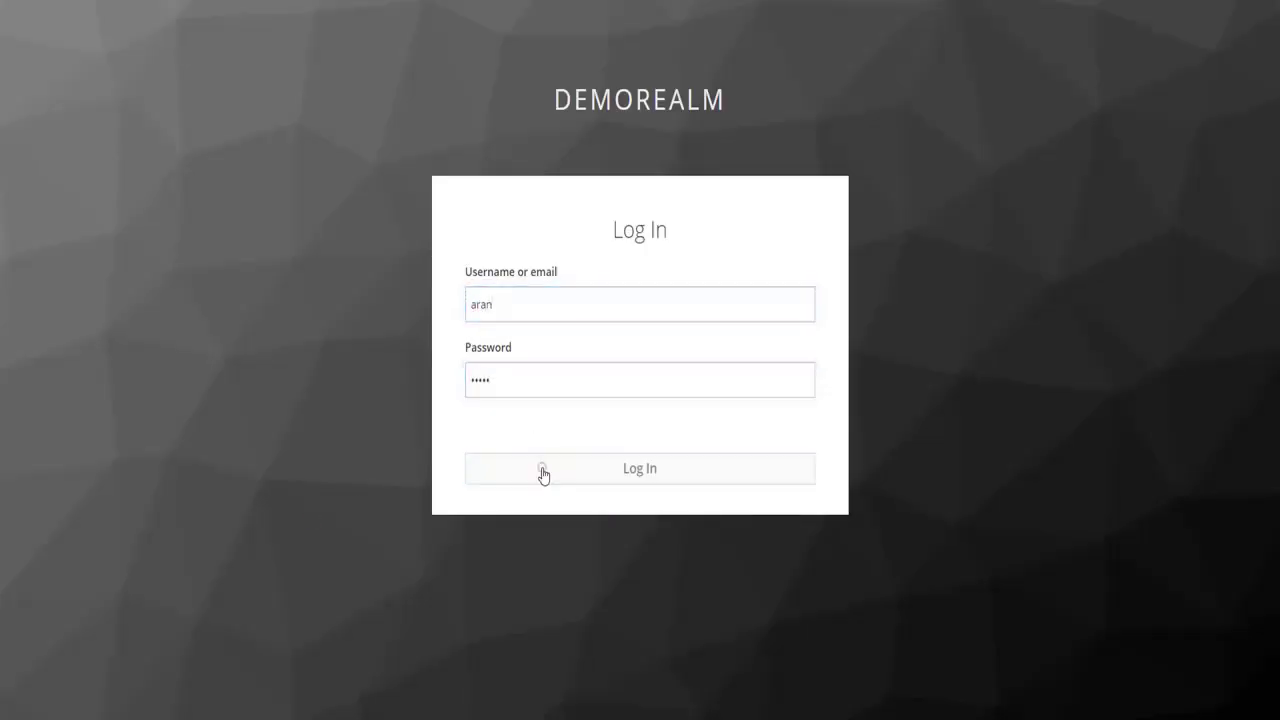